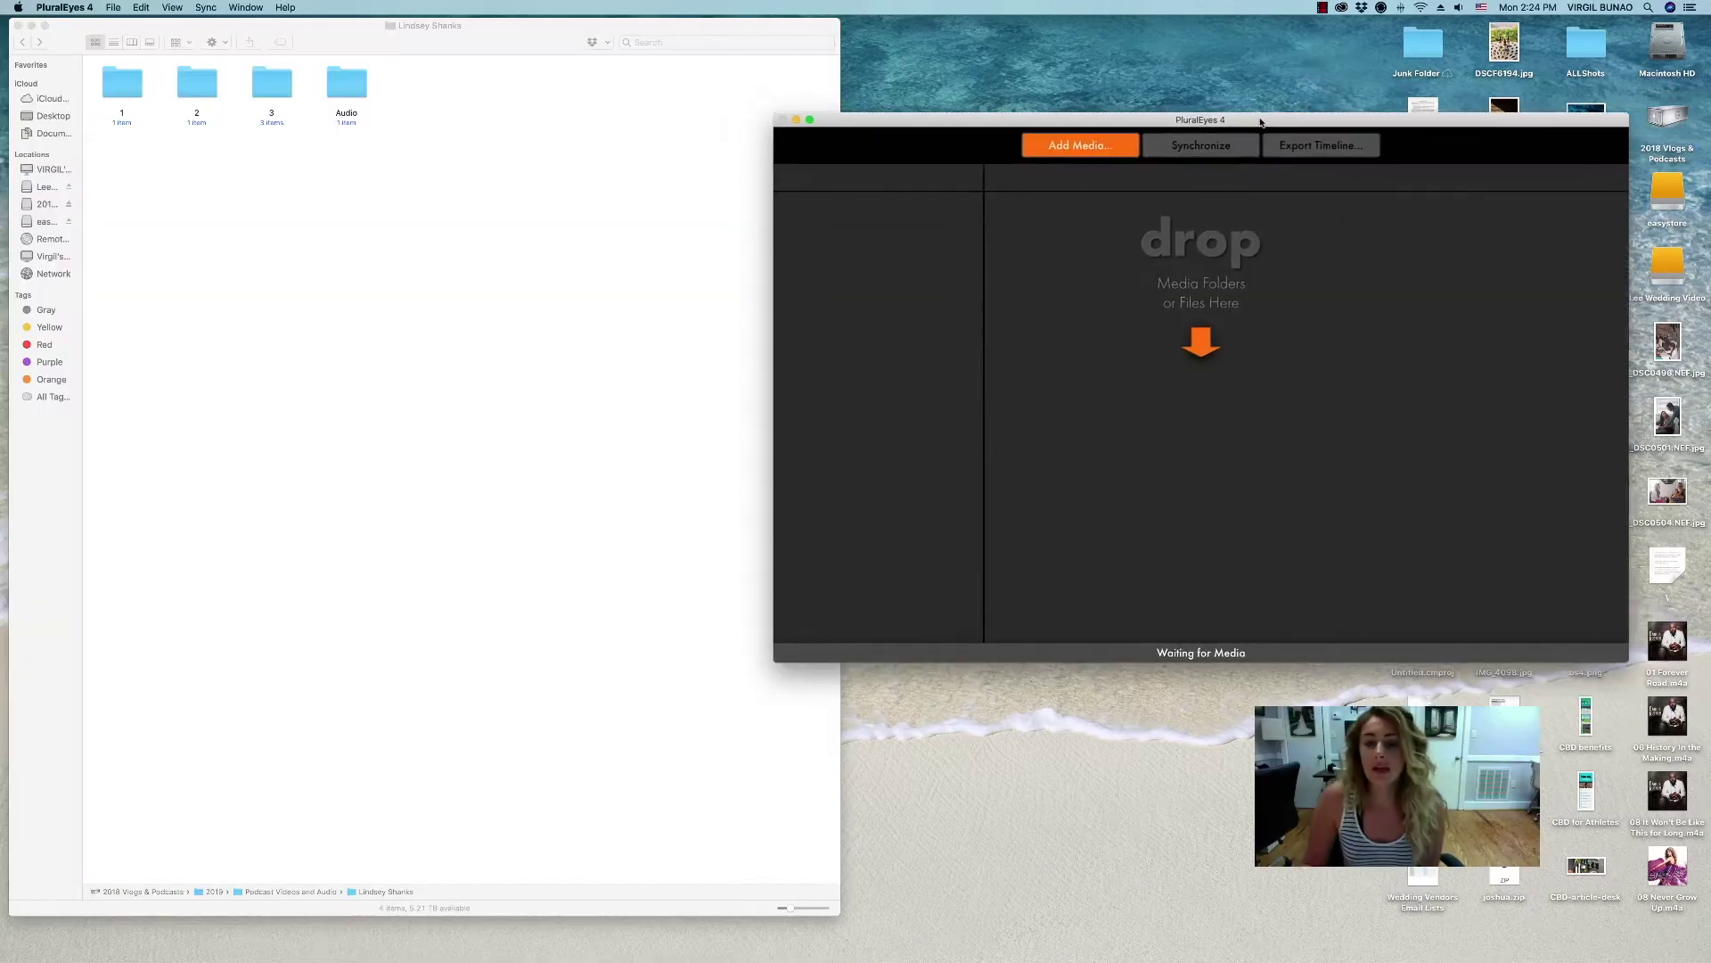
Move the empty PluralEyes 4 window to the right, beside the Finder project folder
drag(1263, 122, 1336, 102)
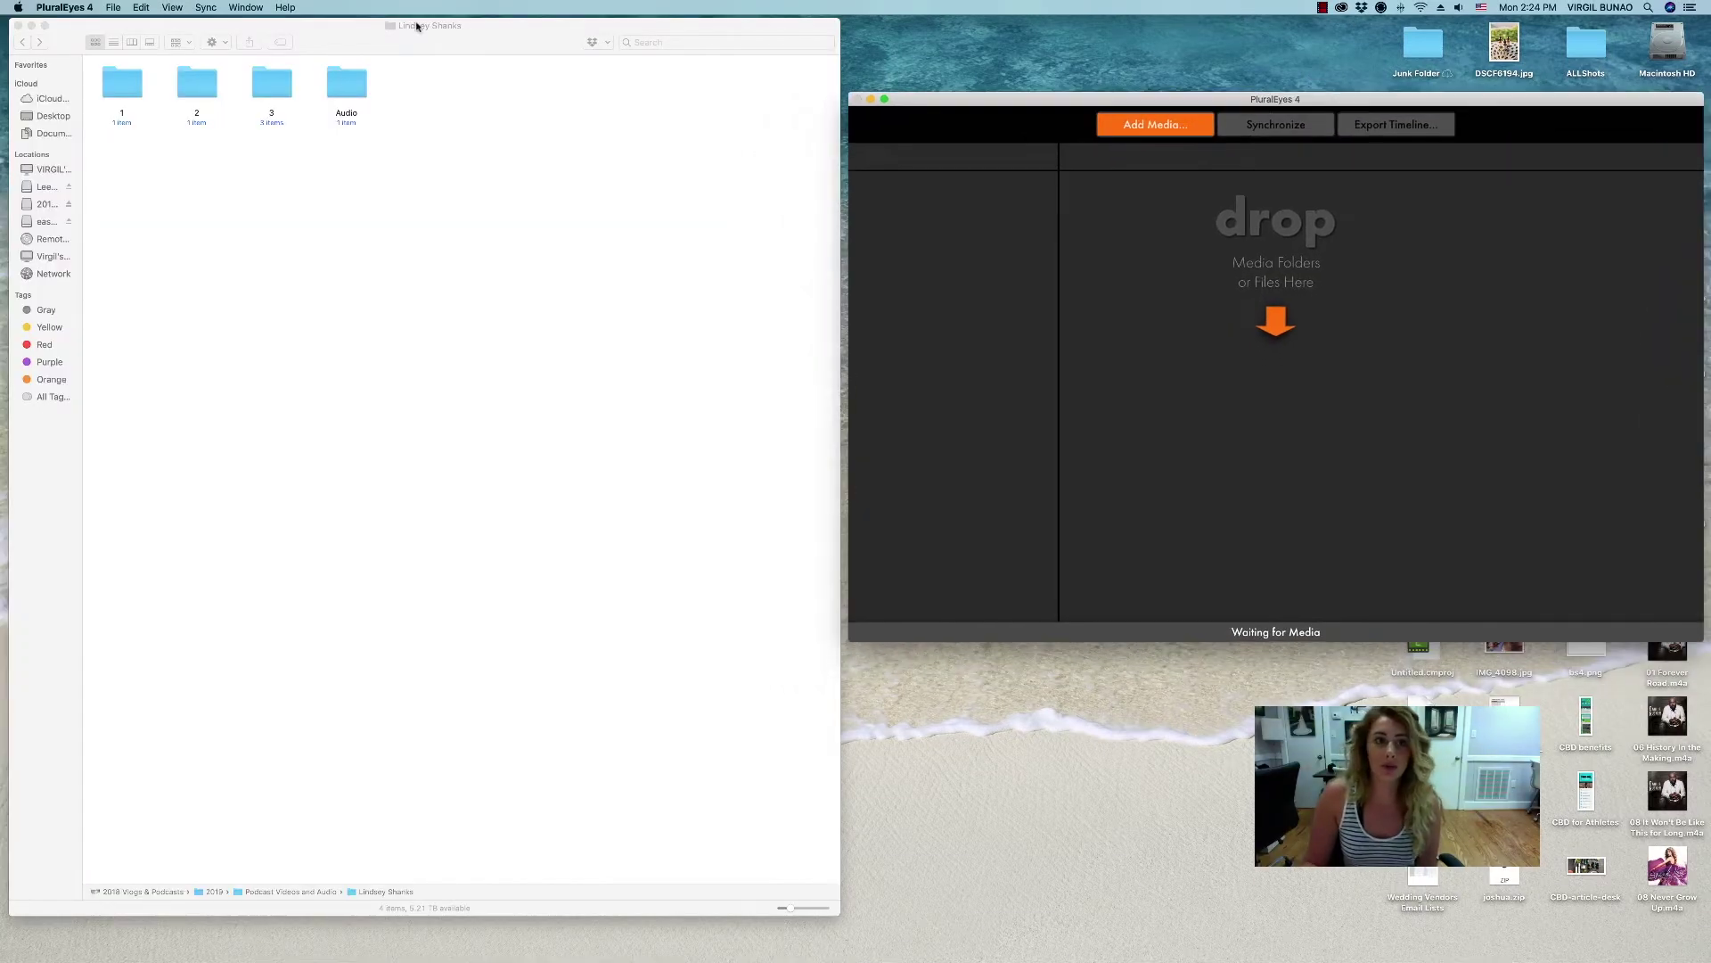
drag(416, 26, 401, 37)
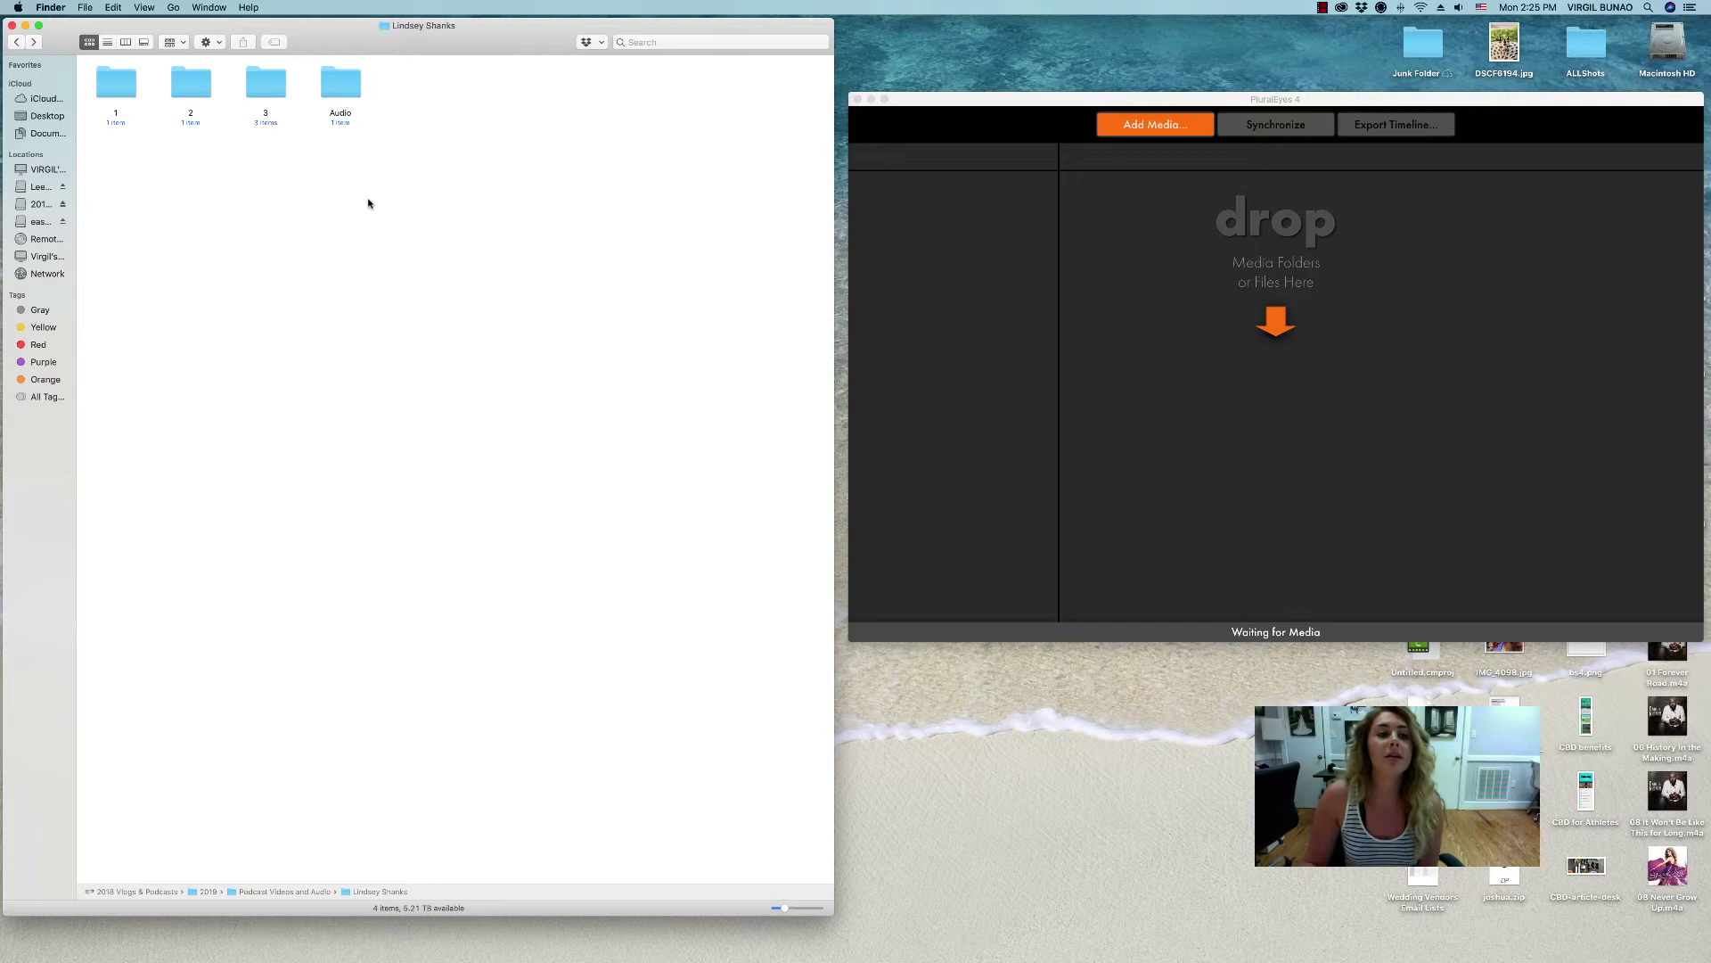
double_click(121, 85)
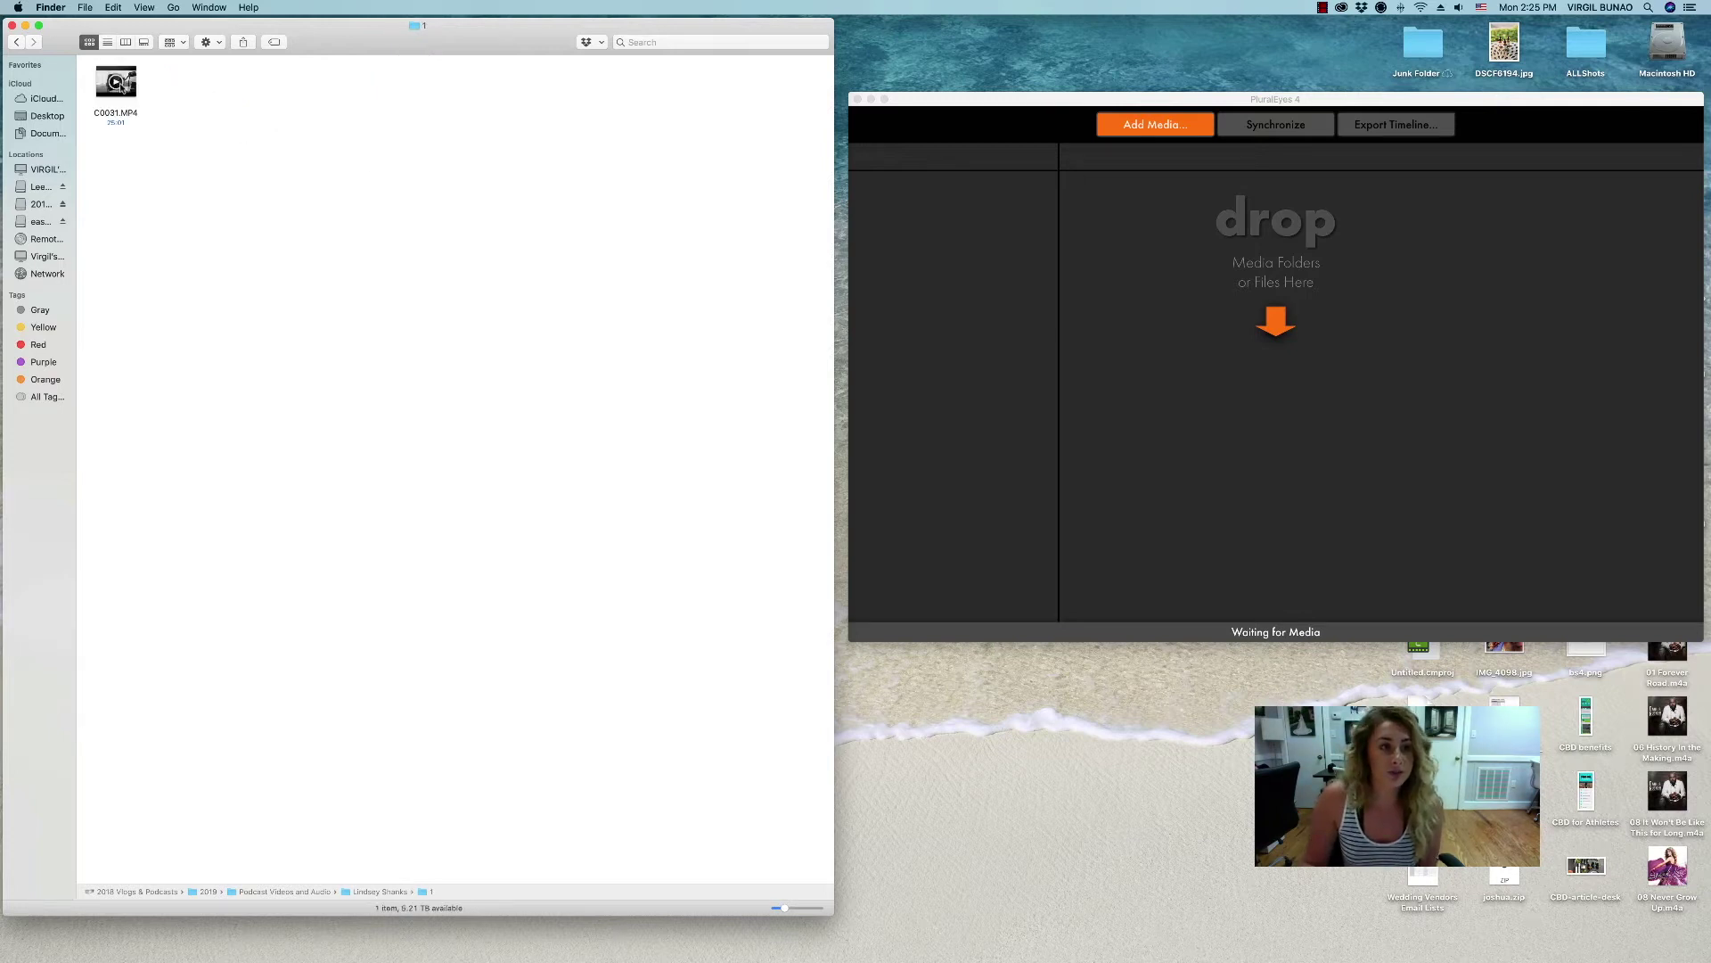
click(14, 43)
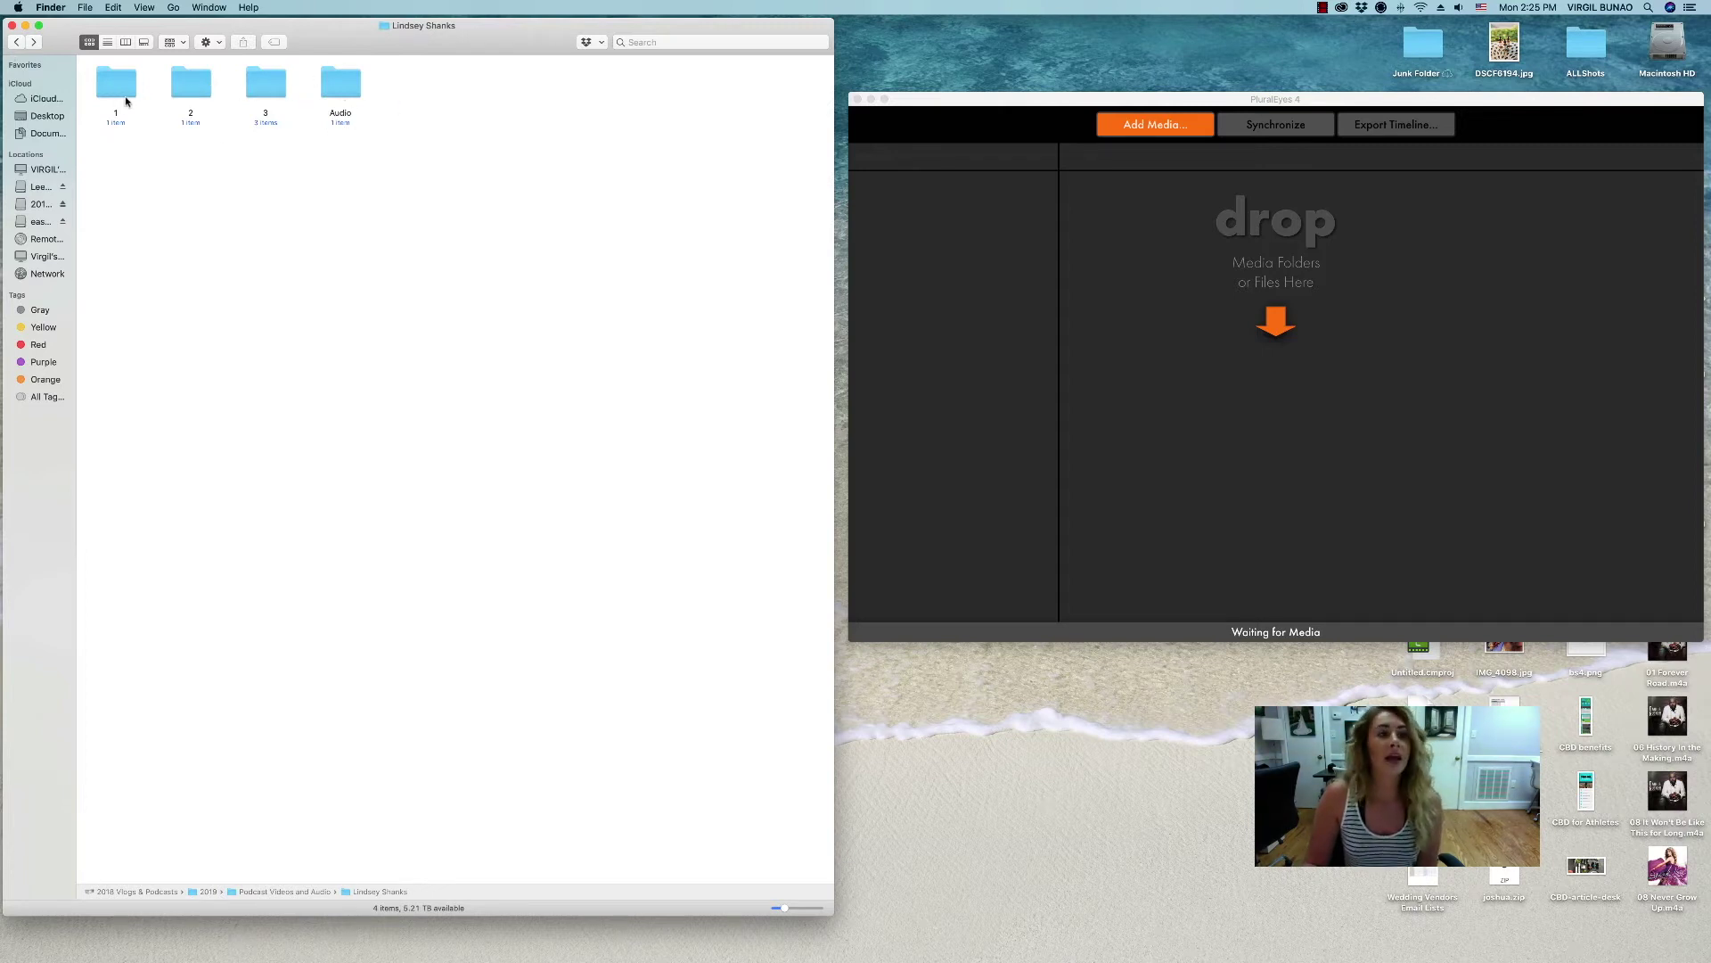
Drag camera folders 1, 2, 3 and the Audio folder from Finder into PluralEyes as tracks
drag(129, 99, 1216, 221)
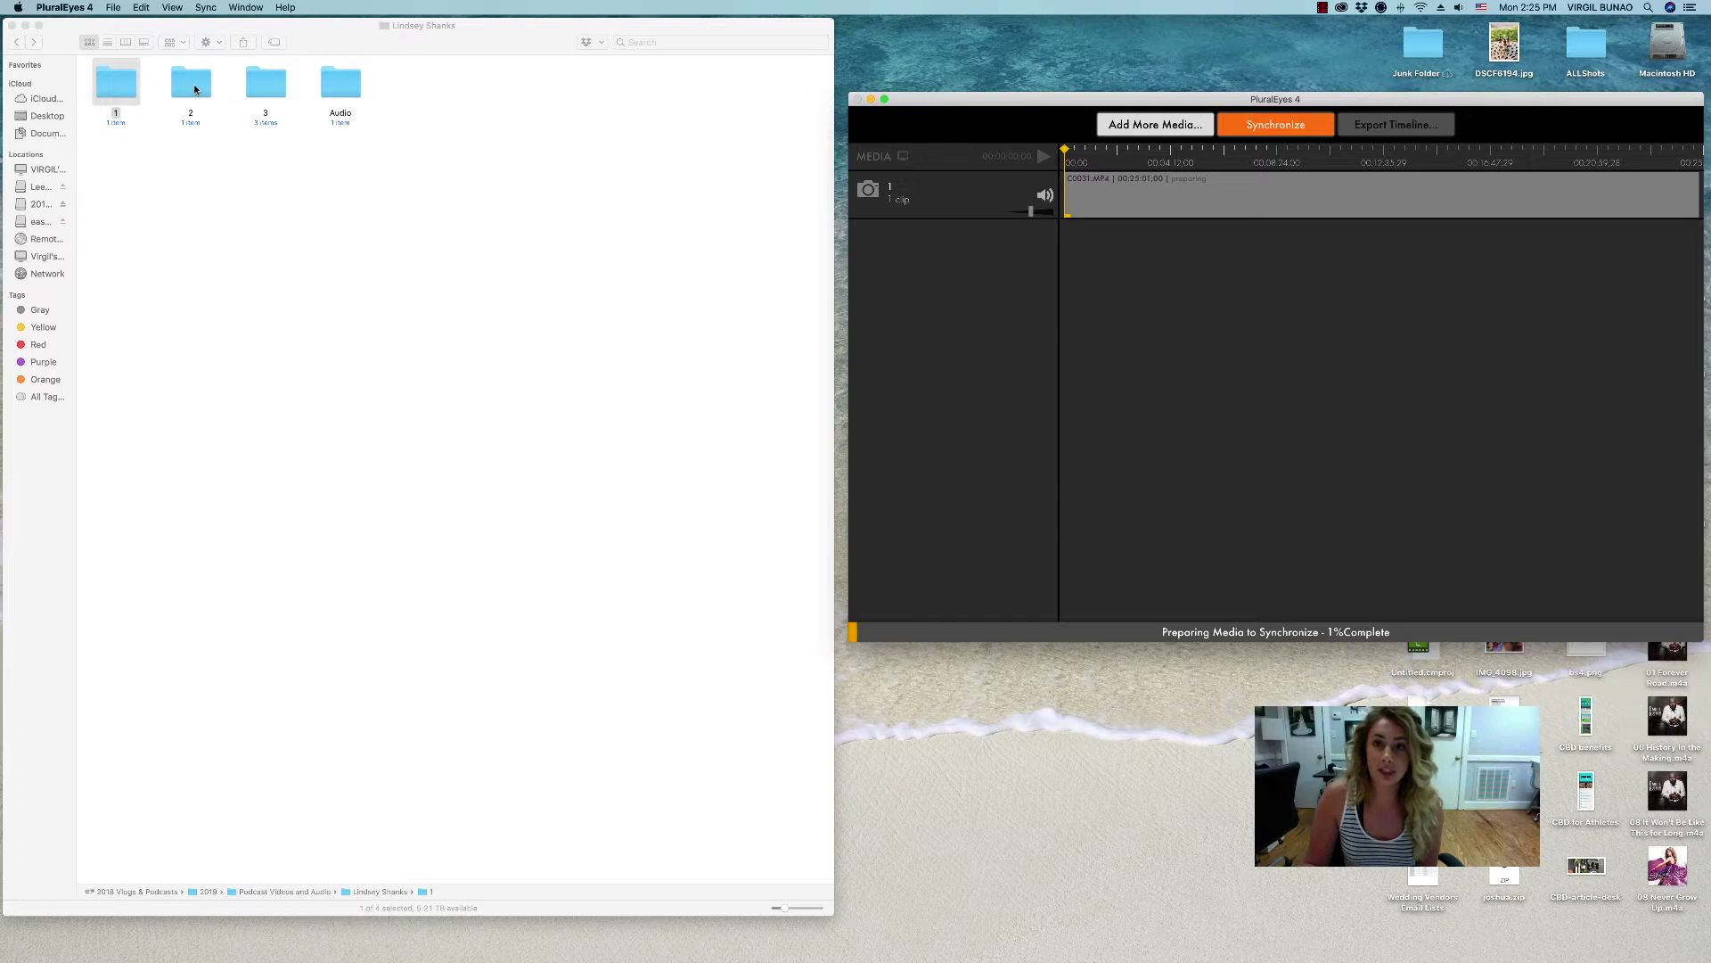
drag(197, 85, 1257, 317)
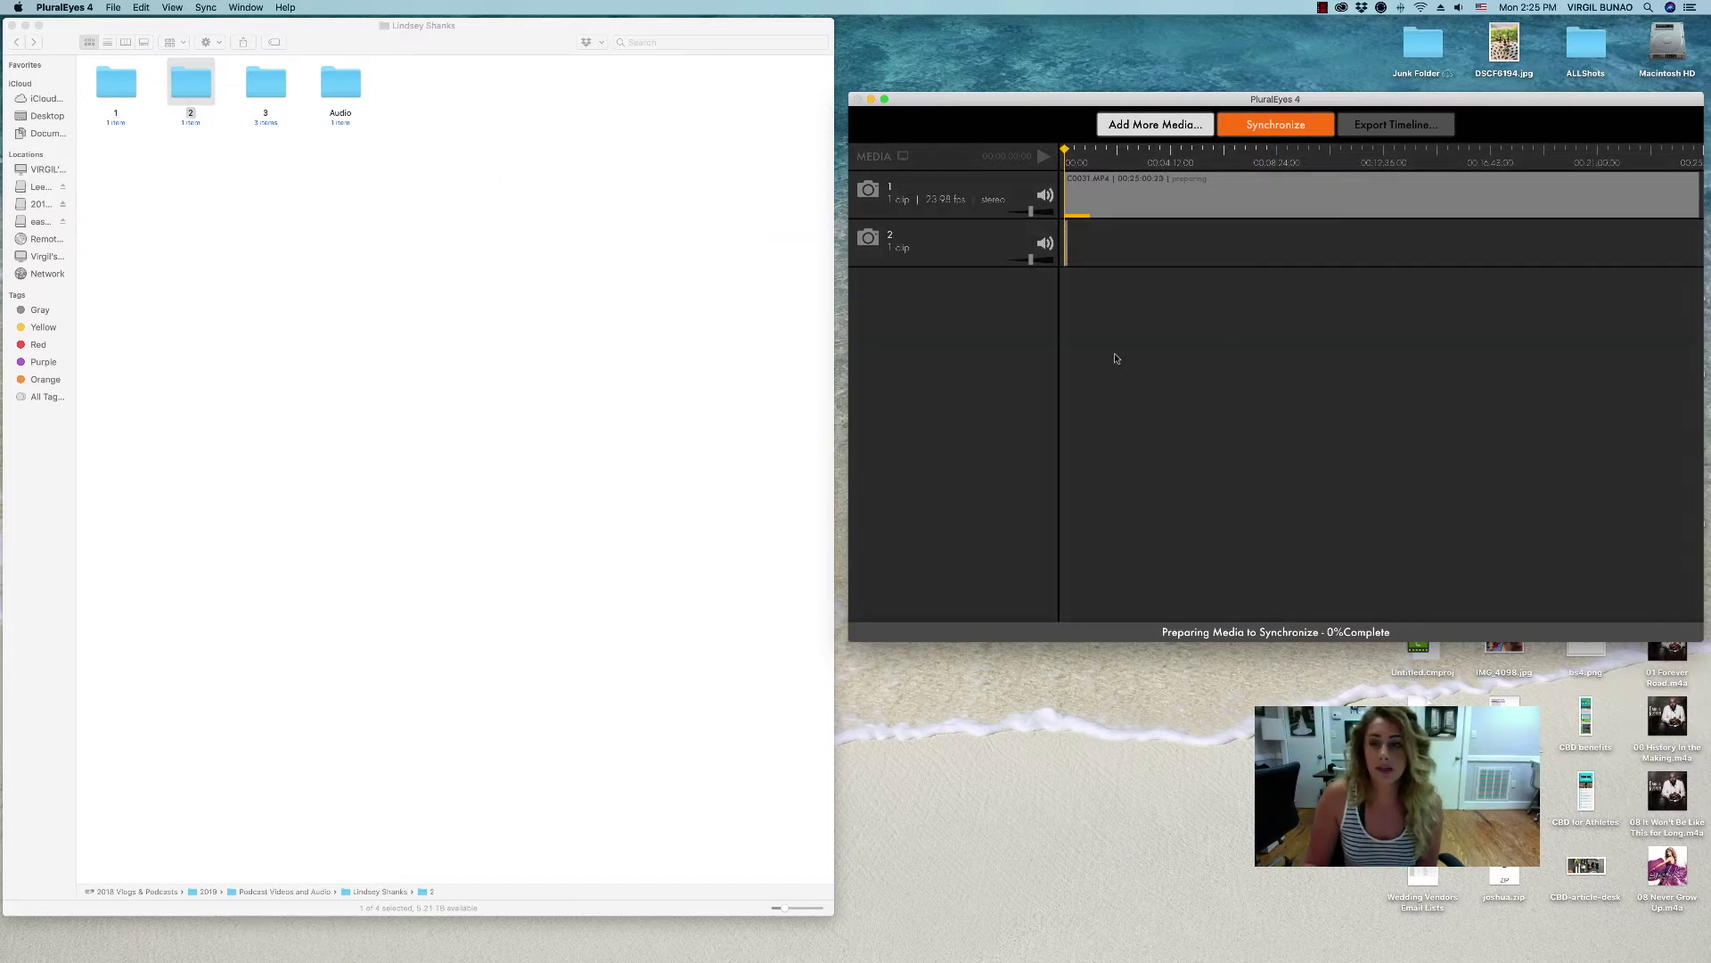
drag(272, 88, 1181, 321)
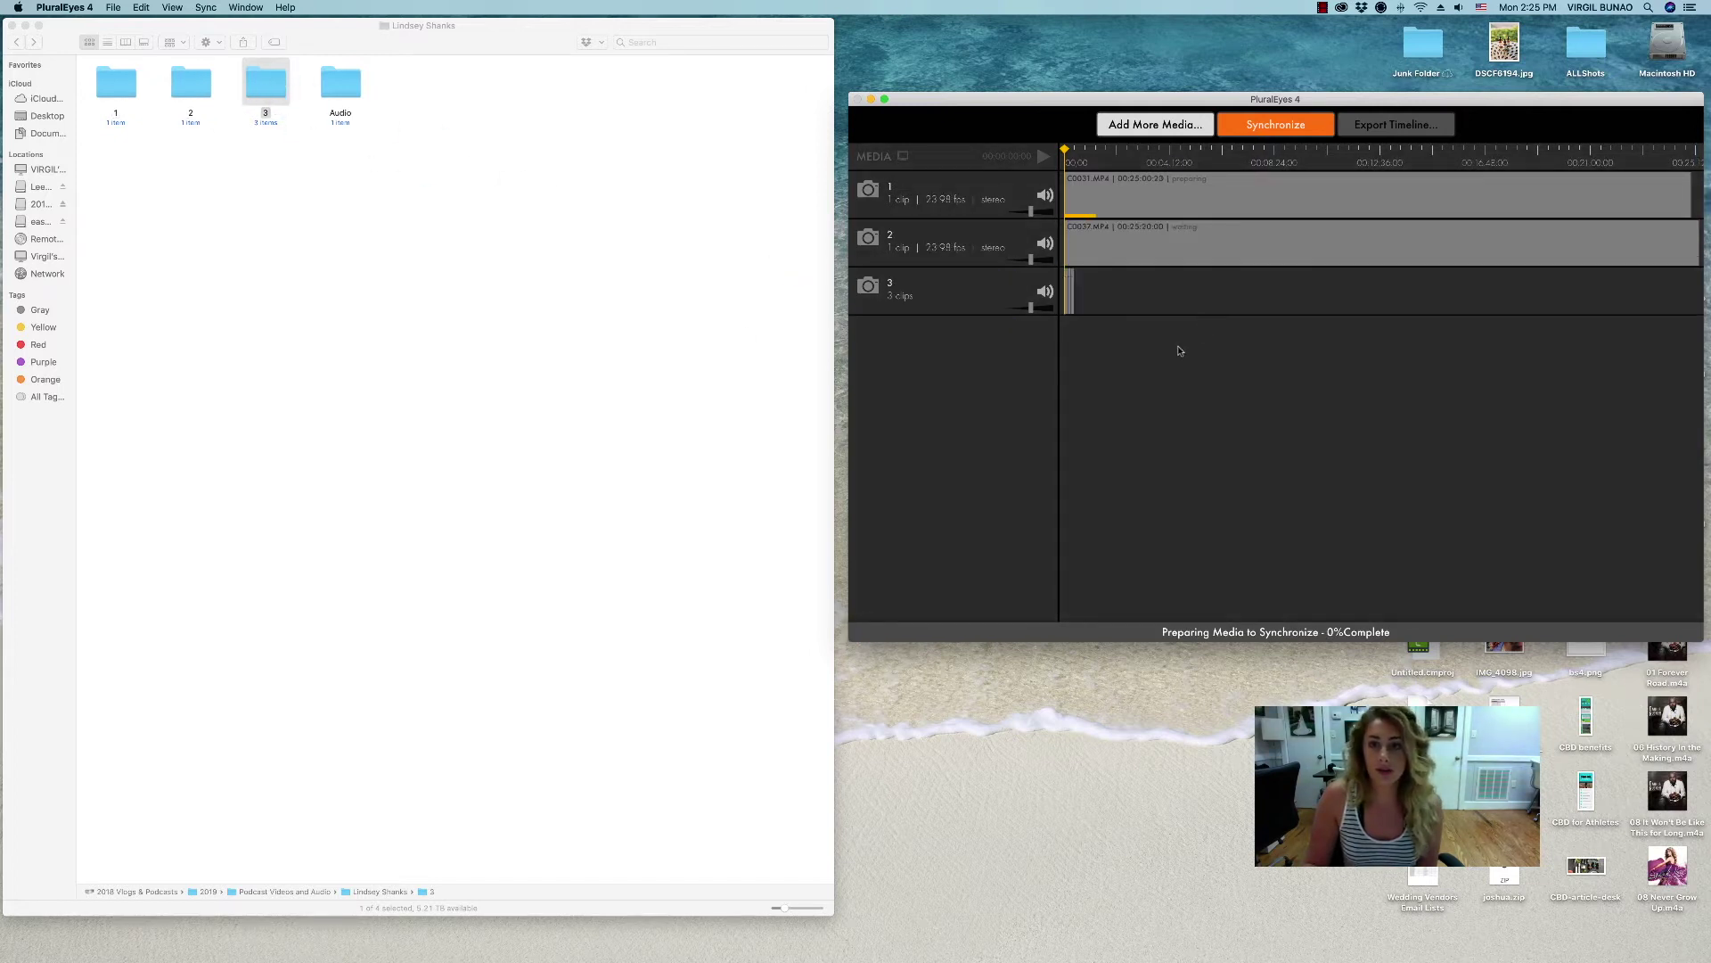
drag(347, 89, 1260, 432)
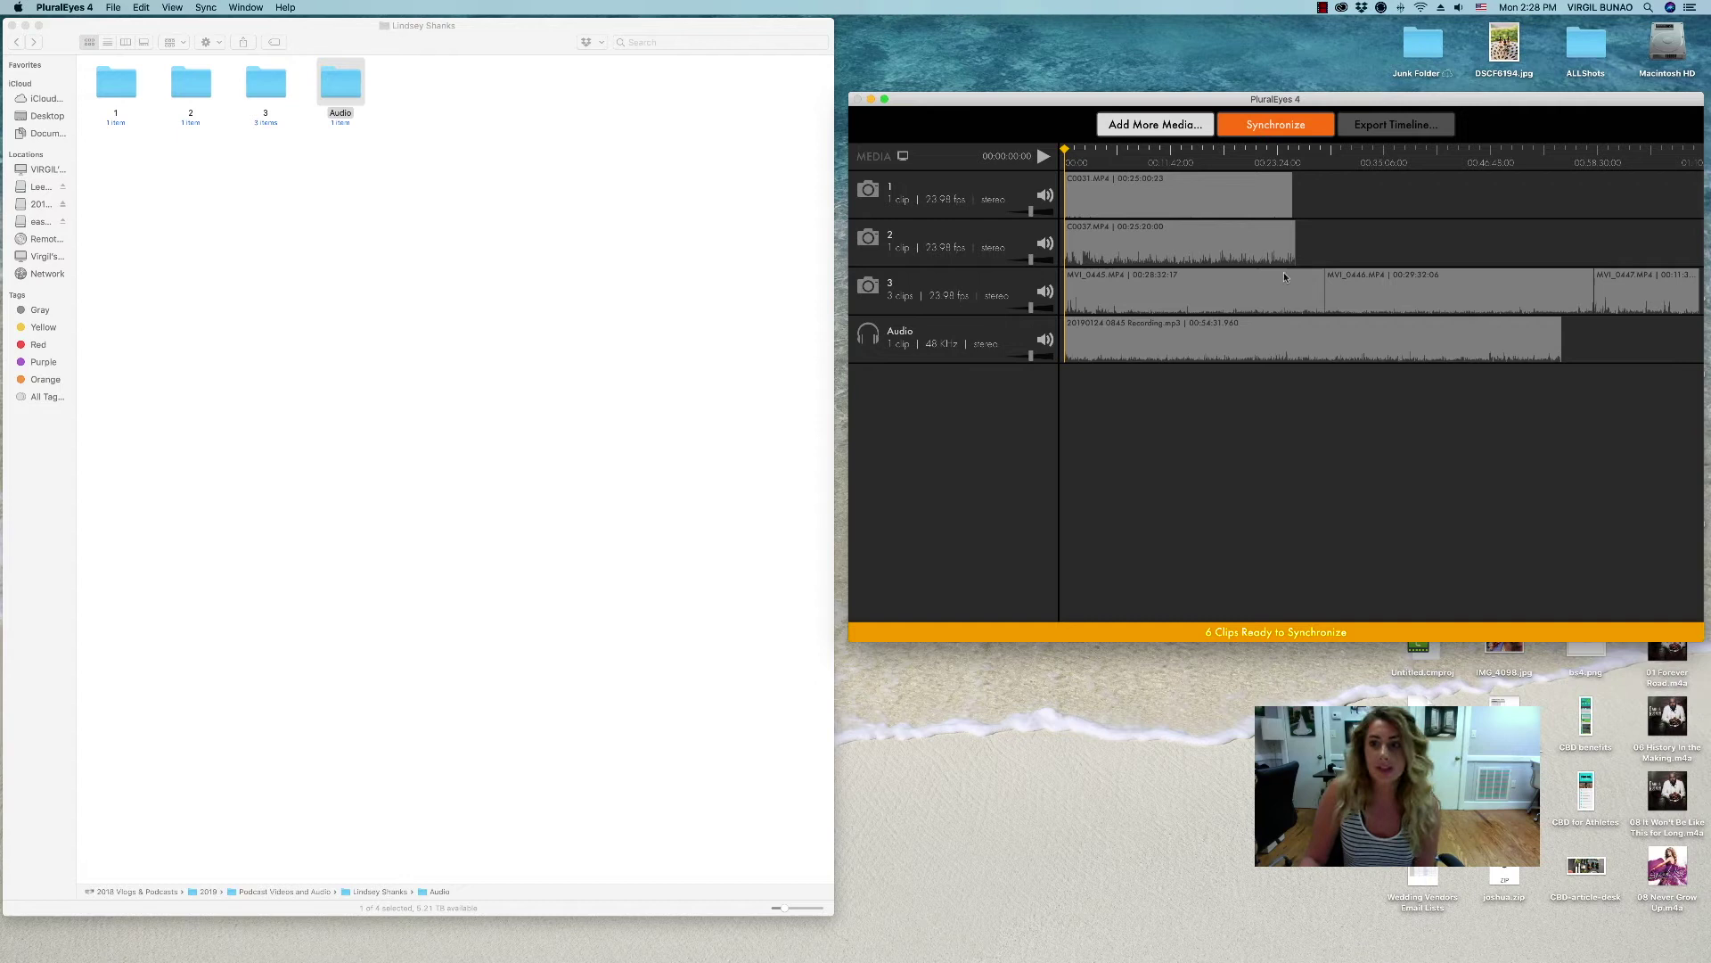
Synchronize all clips, leaving 5 of 6 synced and one camera 3 clip unsynced
click(1296, 127)
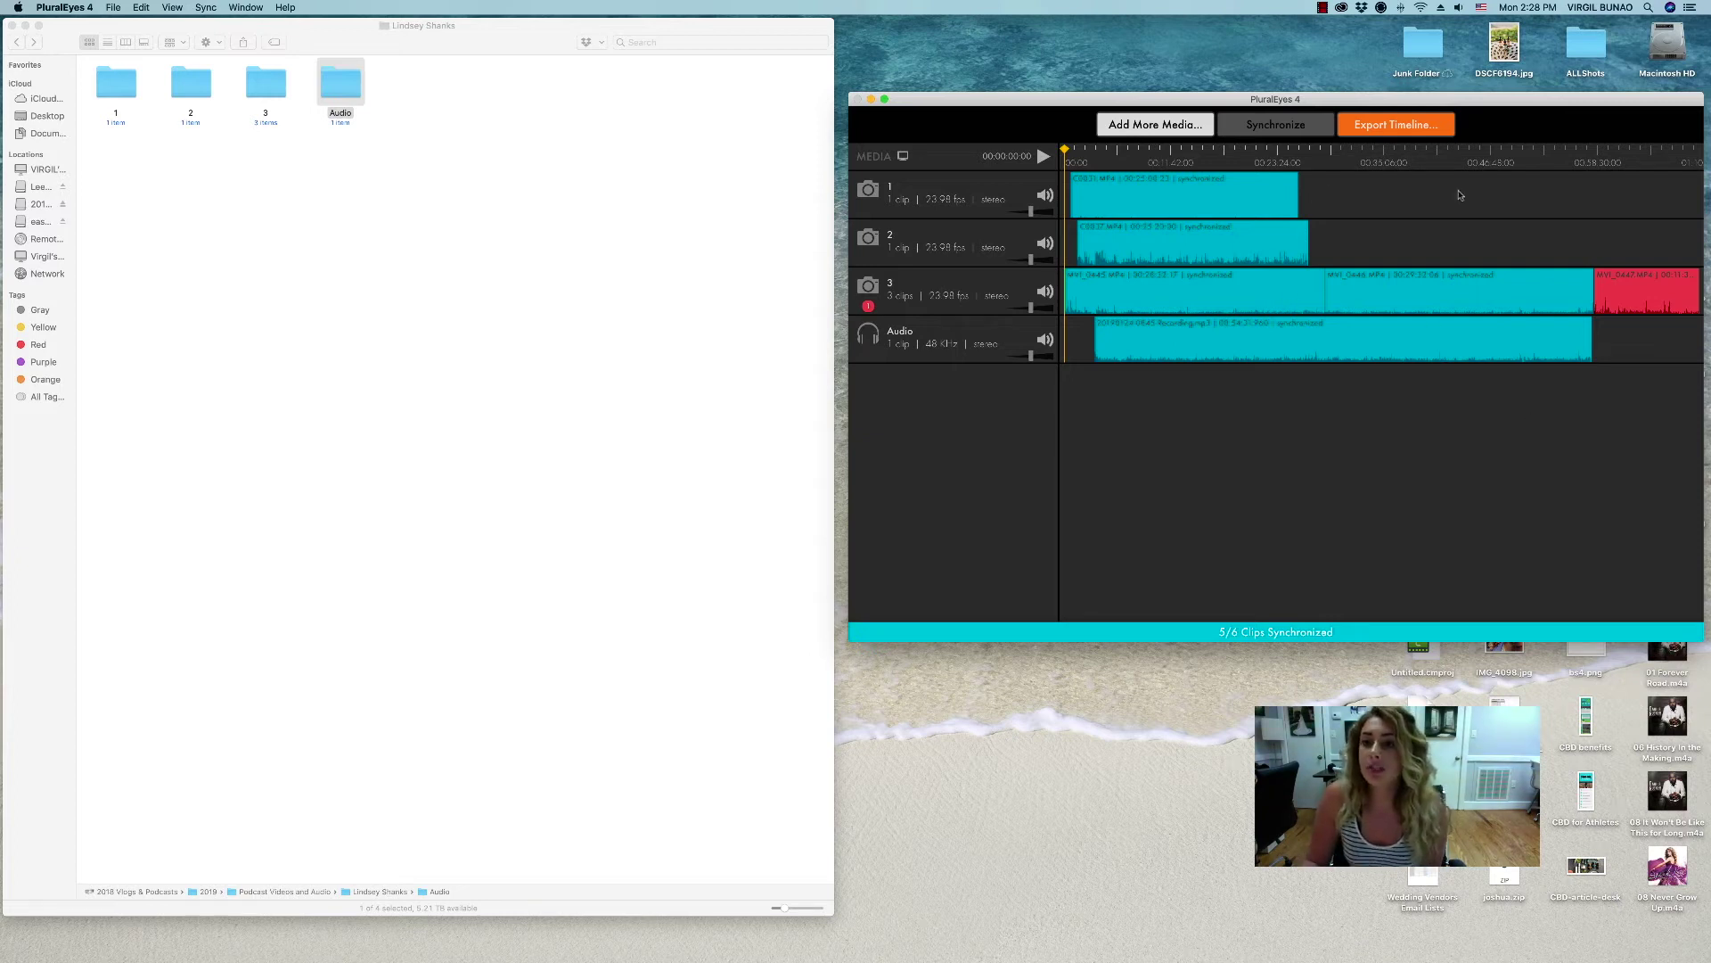
Start the timeline export and browse to 2019 > Podcast Videos and Audio > project folder
click(1431, 132)
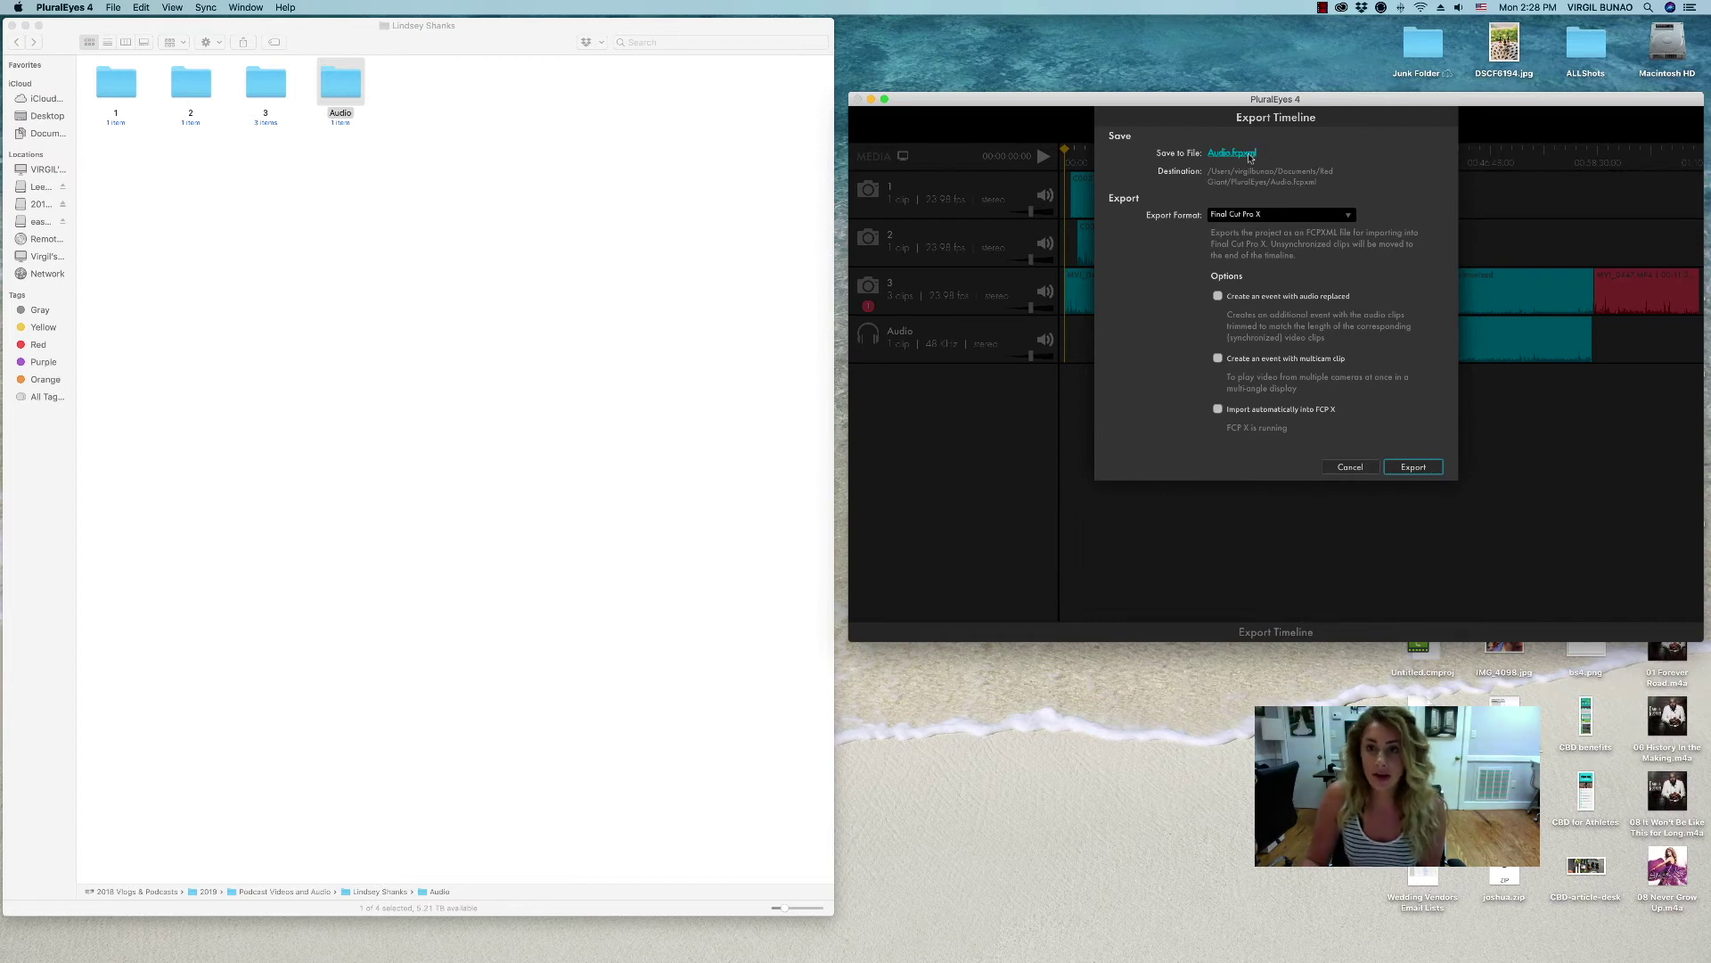
click(1250, 155)
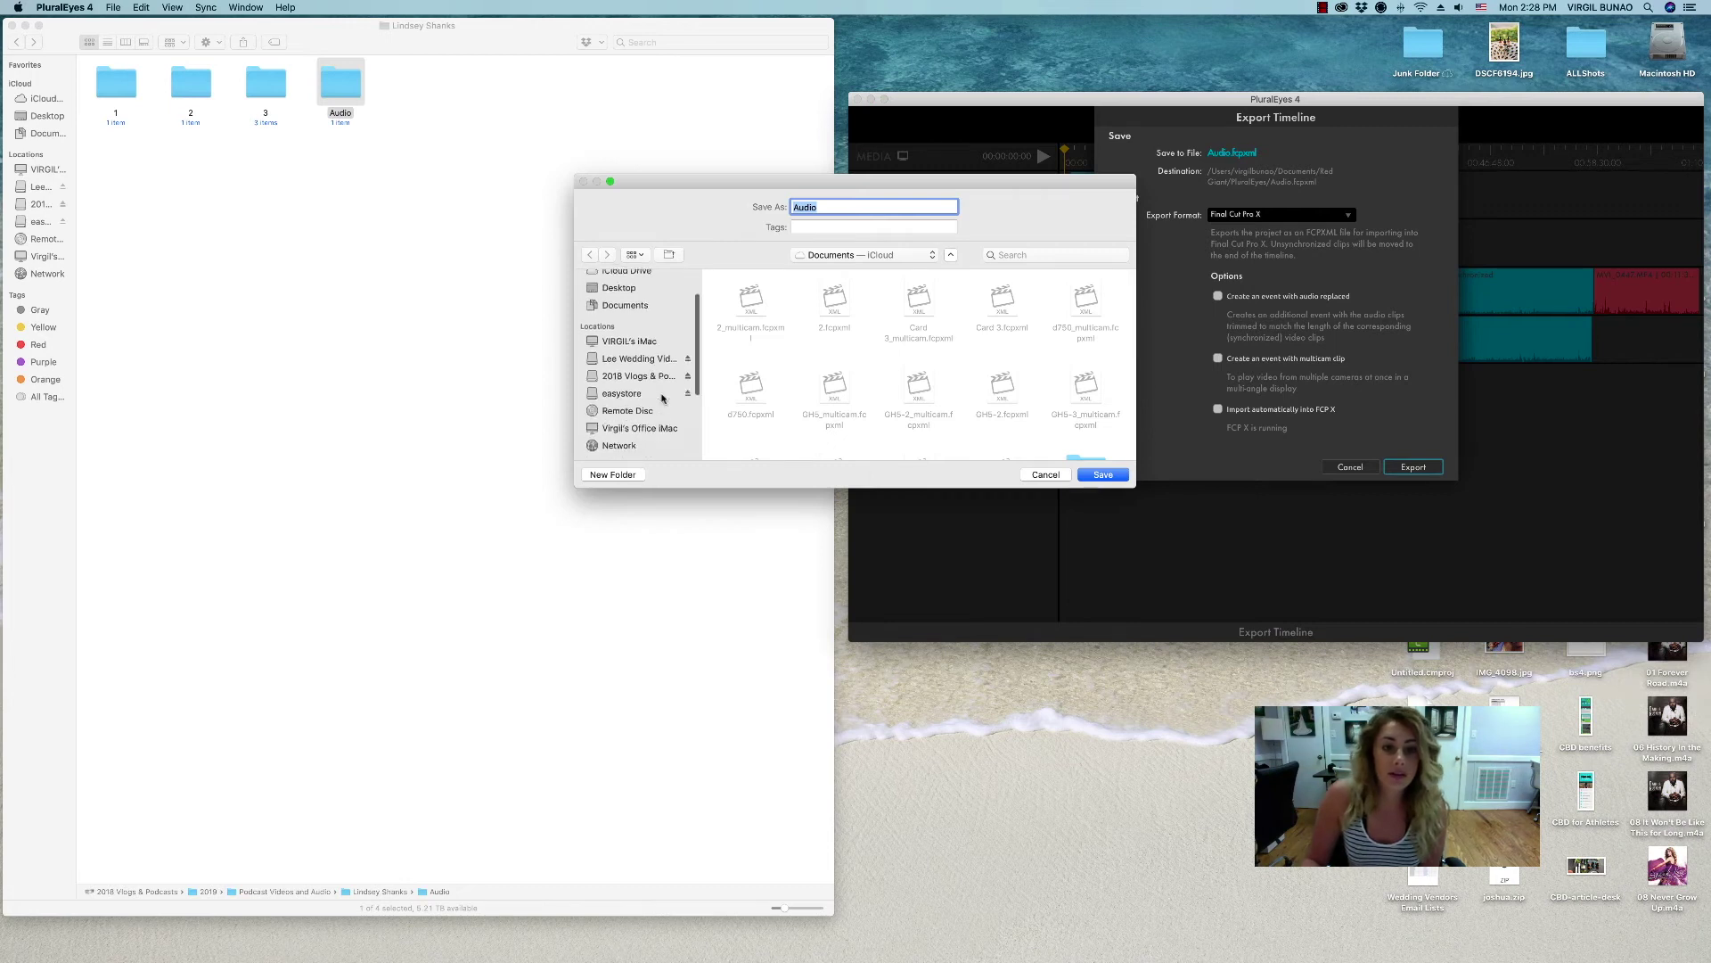
scroll(662, 397, down, 1)
click(657, 351)
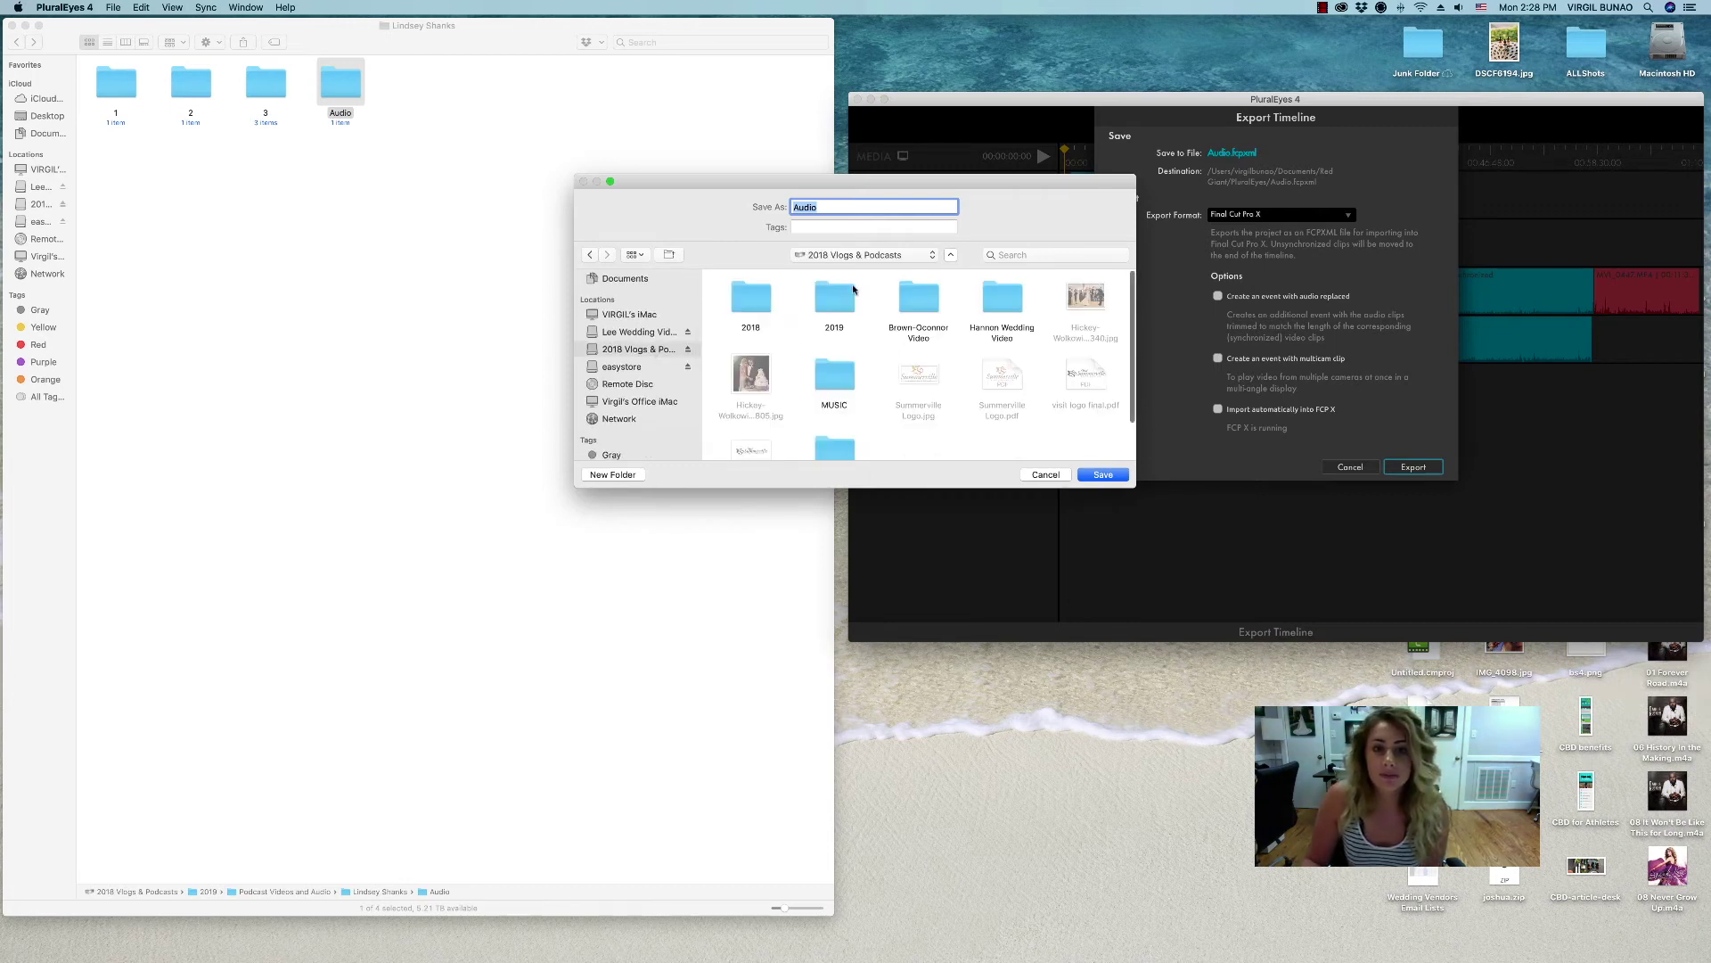
double_click(835, 298)
scroll(905, 339, down, 5)
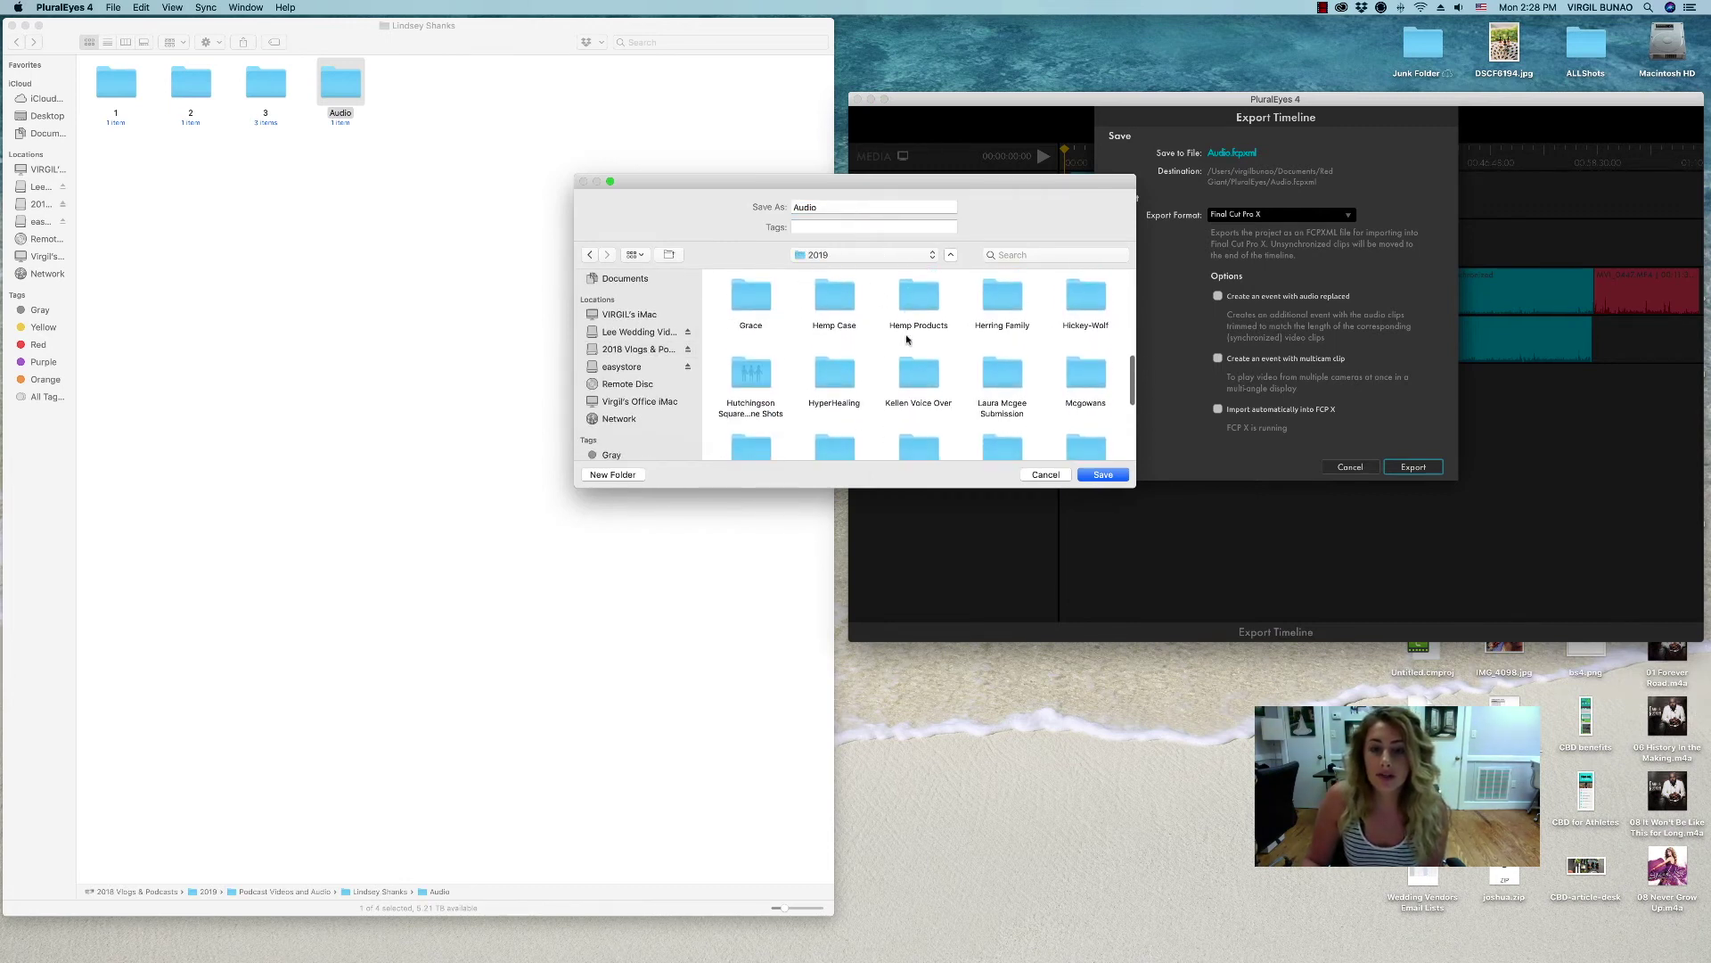
scroll(906, 339, down, 5)
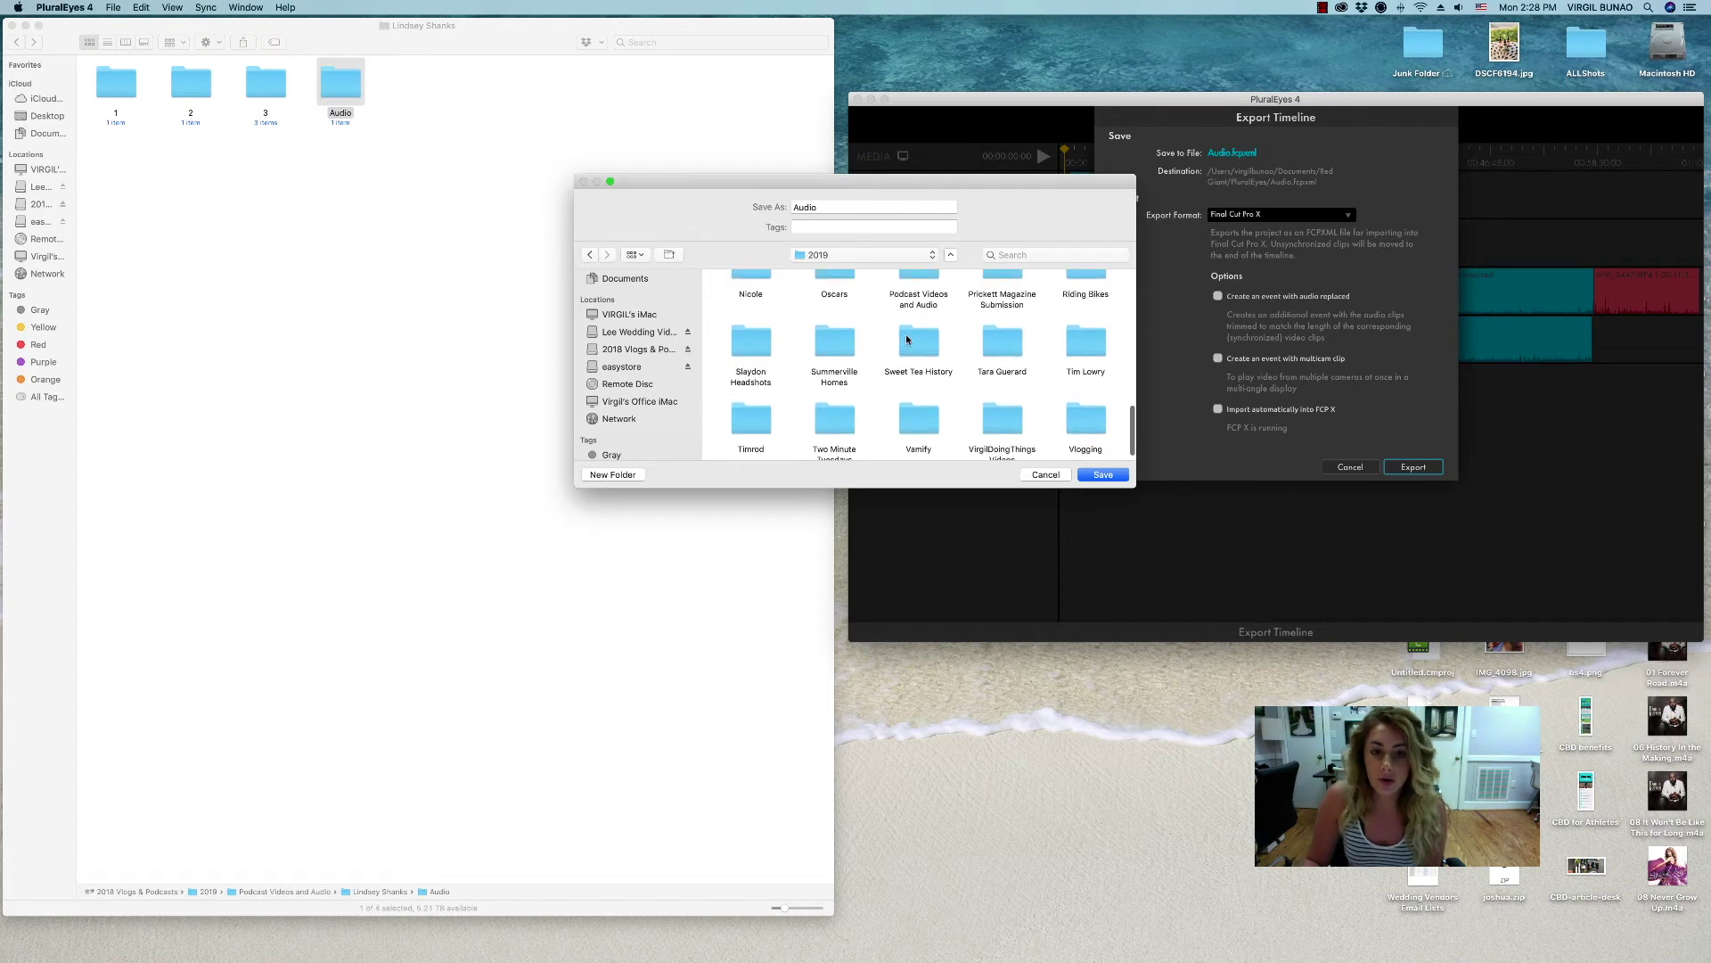
scroll(906, 340, up, 3)
double_click(916, 347)
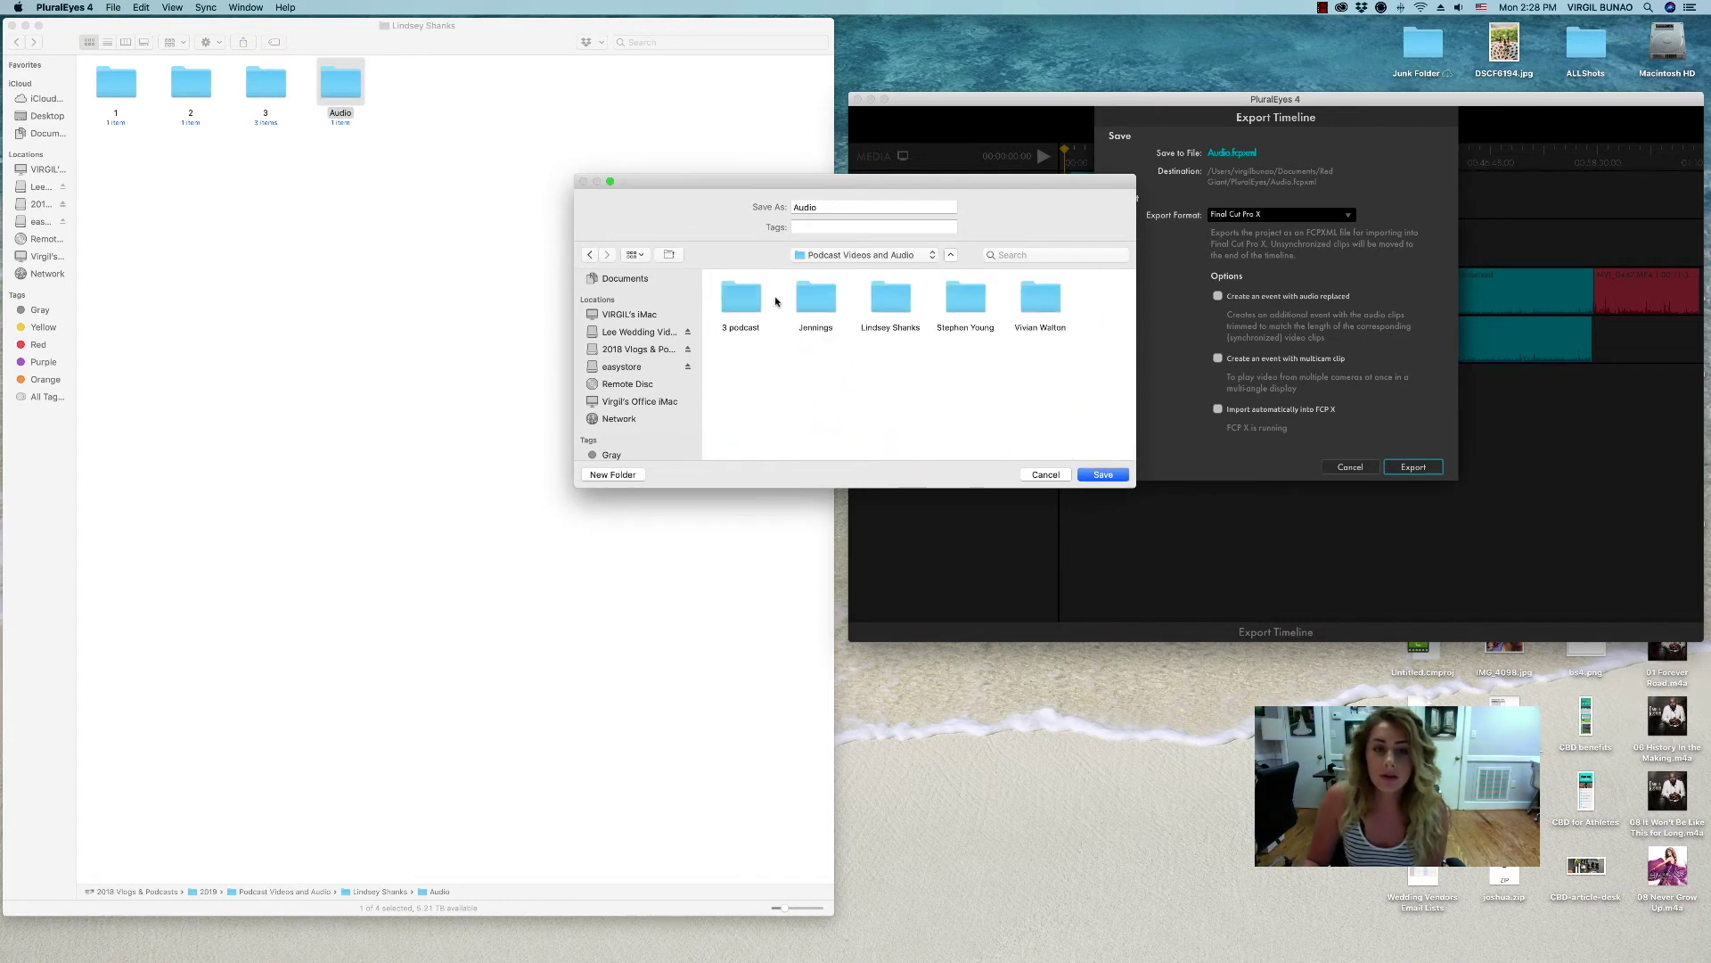
double_click(890, 304)
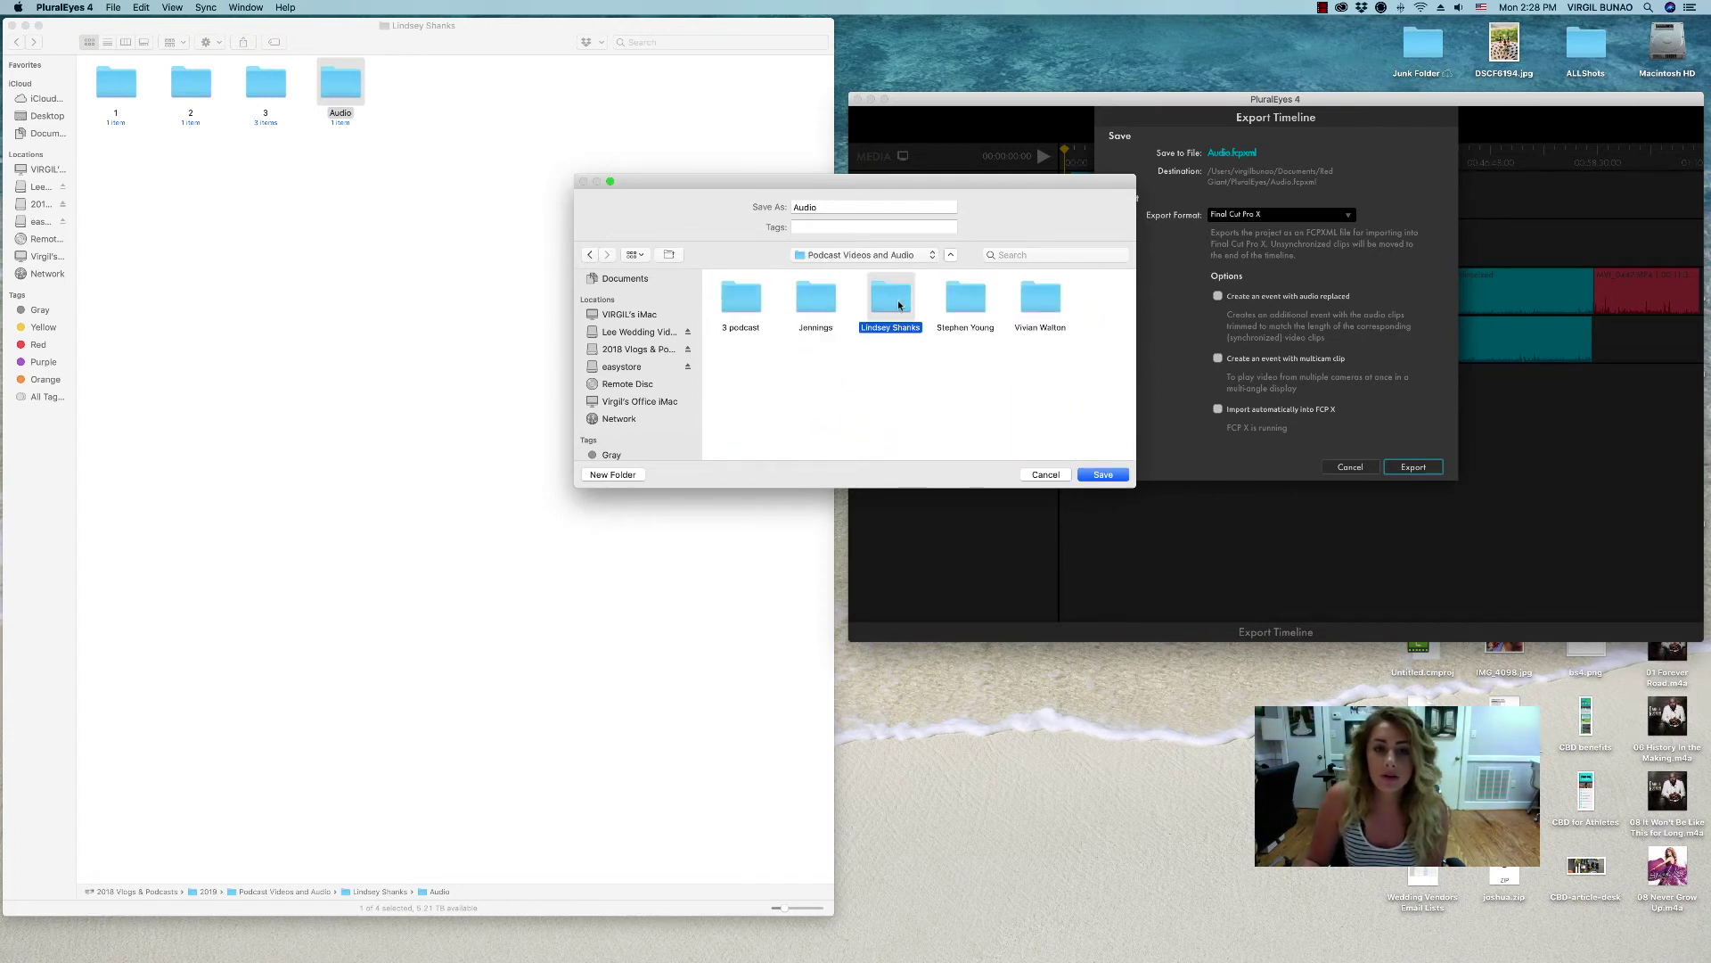
Create a new 'Plural Eyes' folder inside the project folder
click(615, 474)
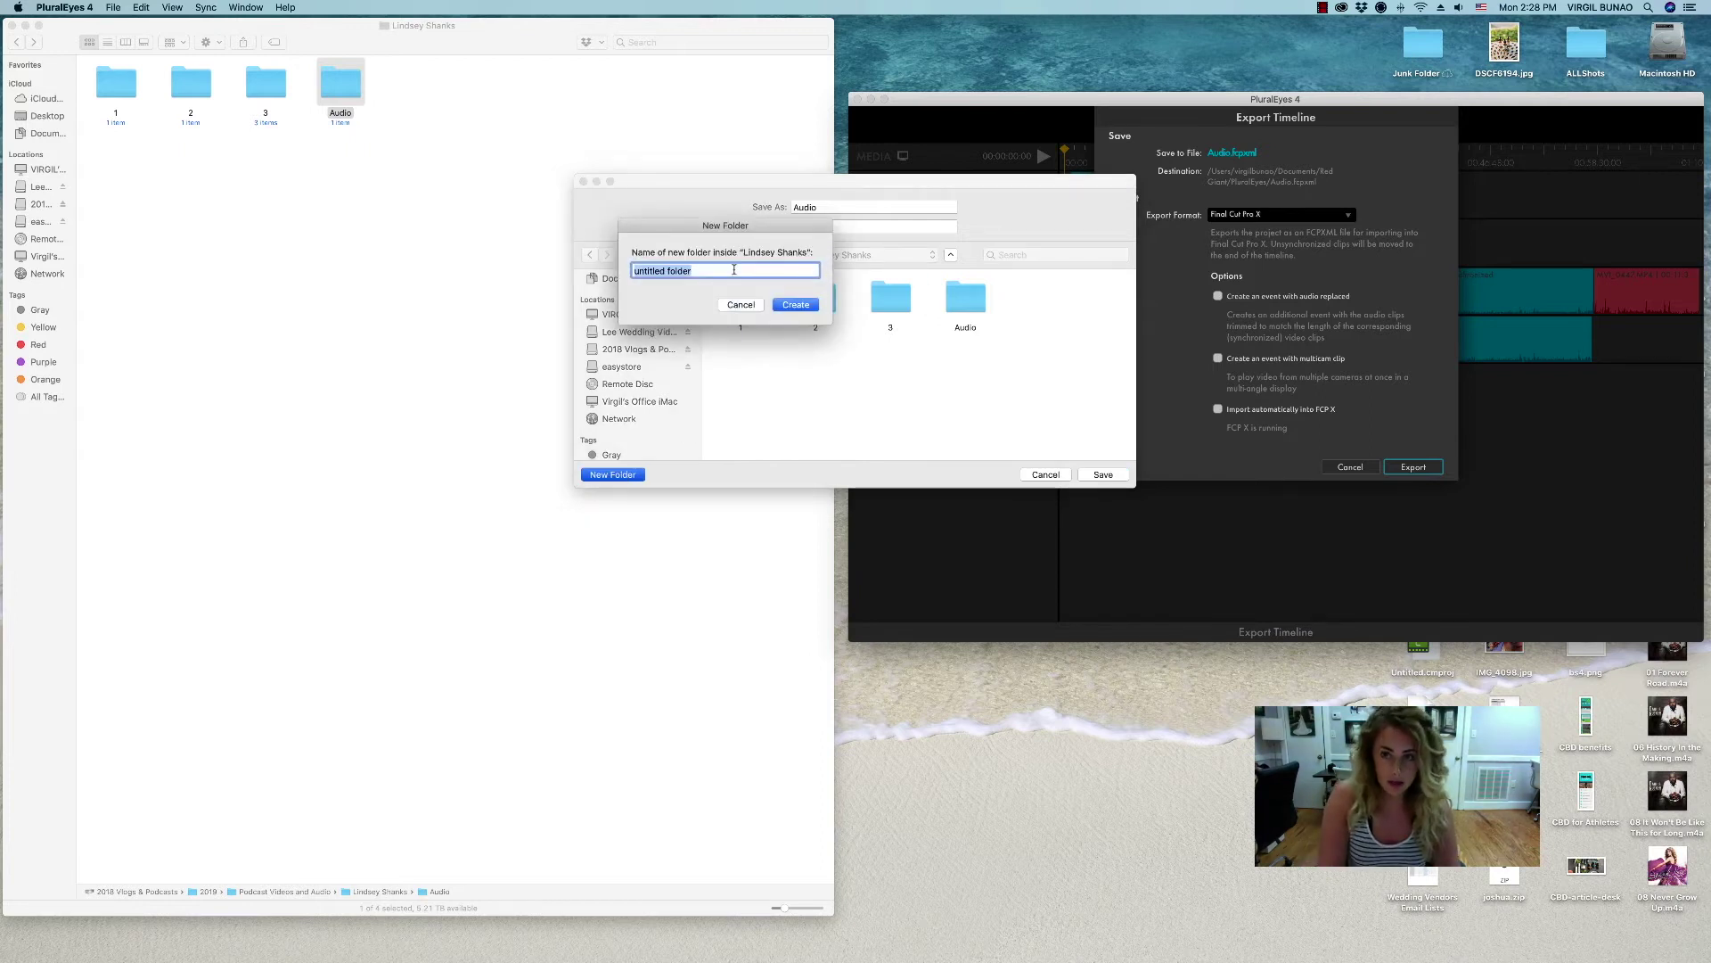
text(Plura)
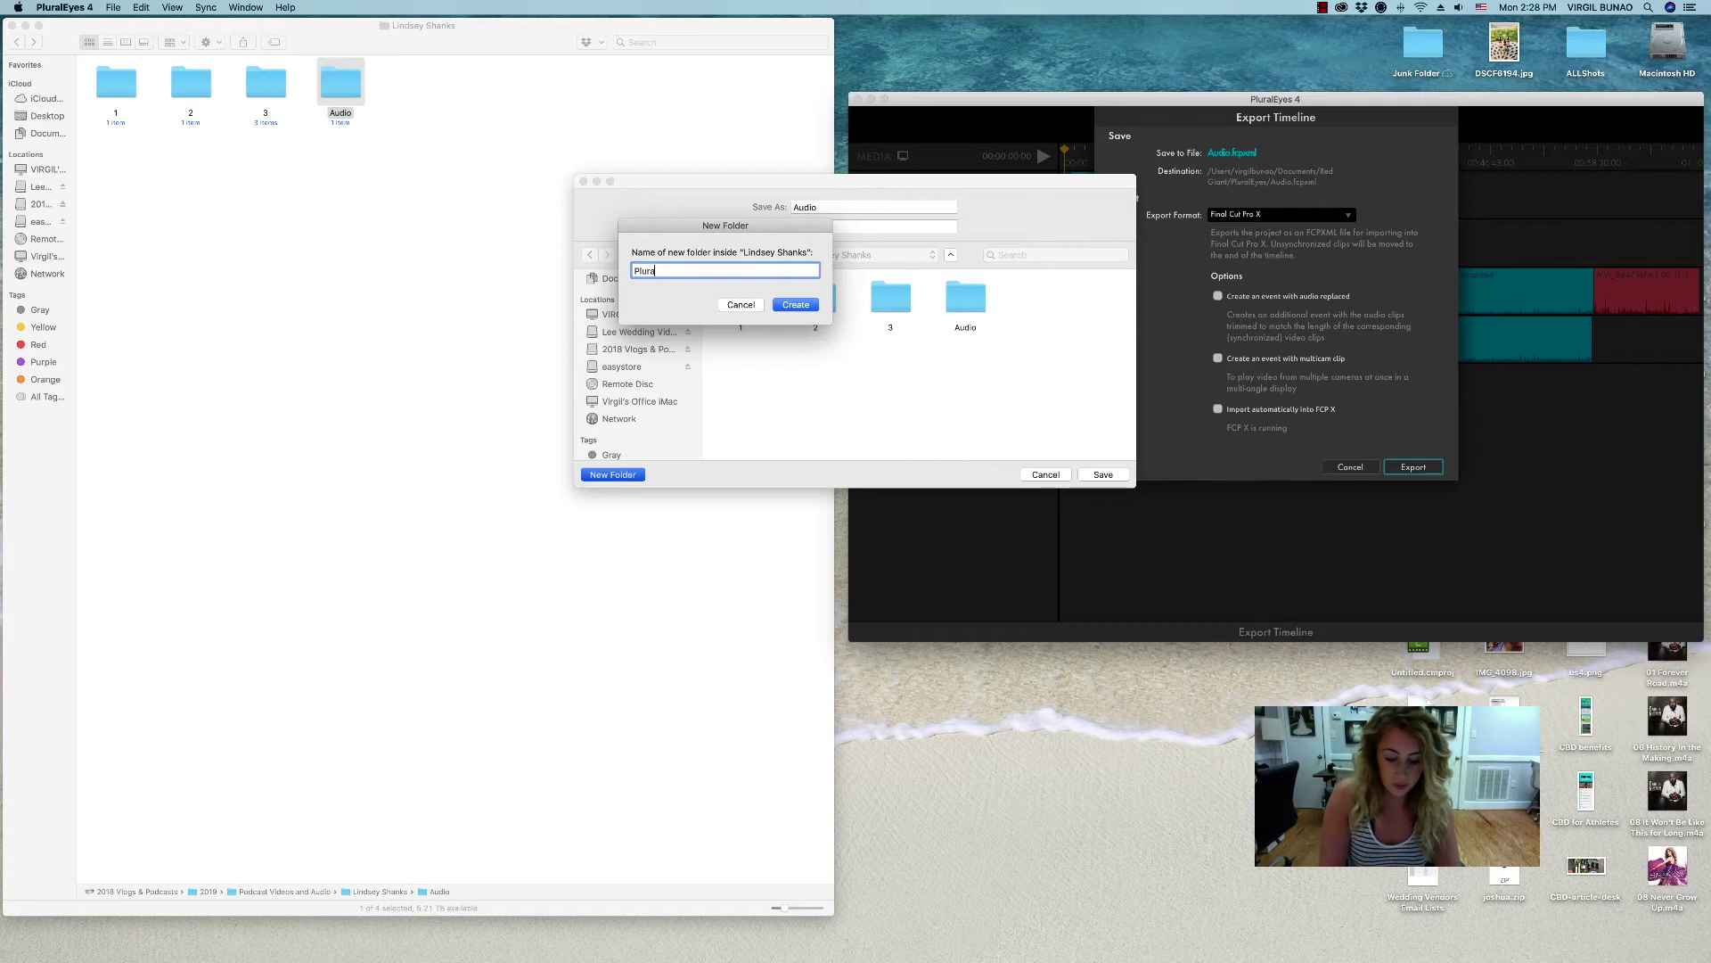
text(l Eyes)
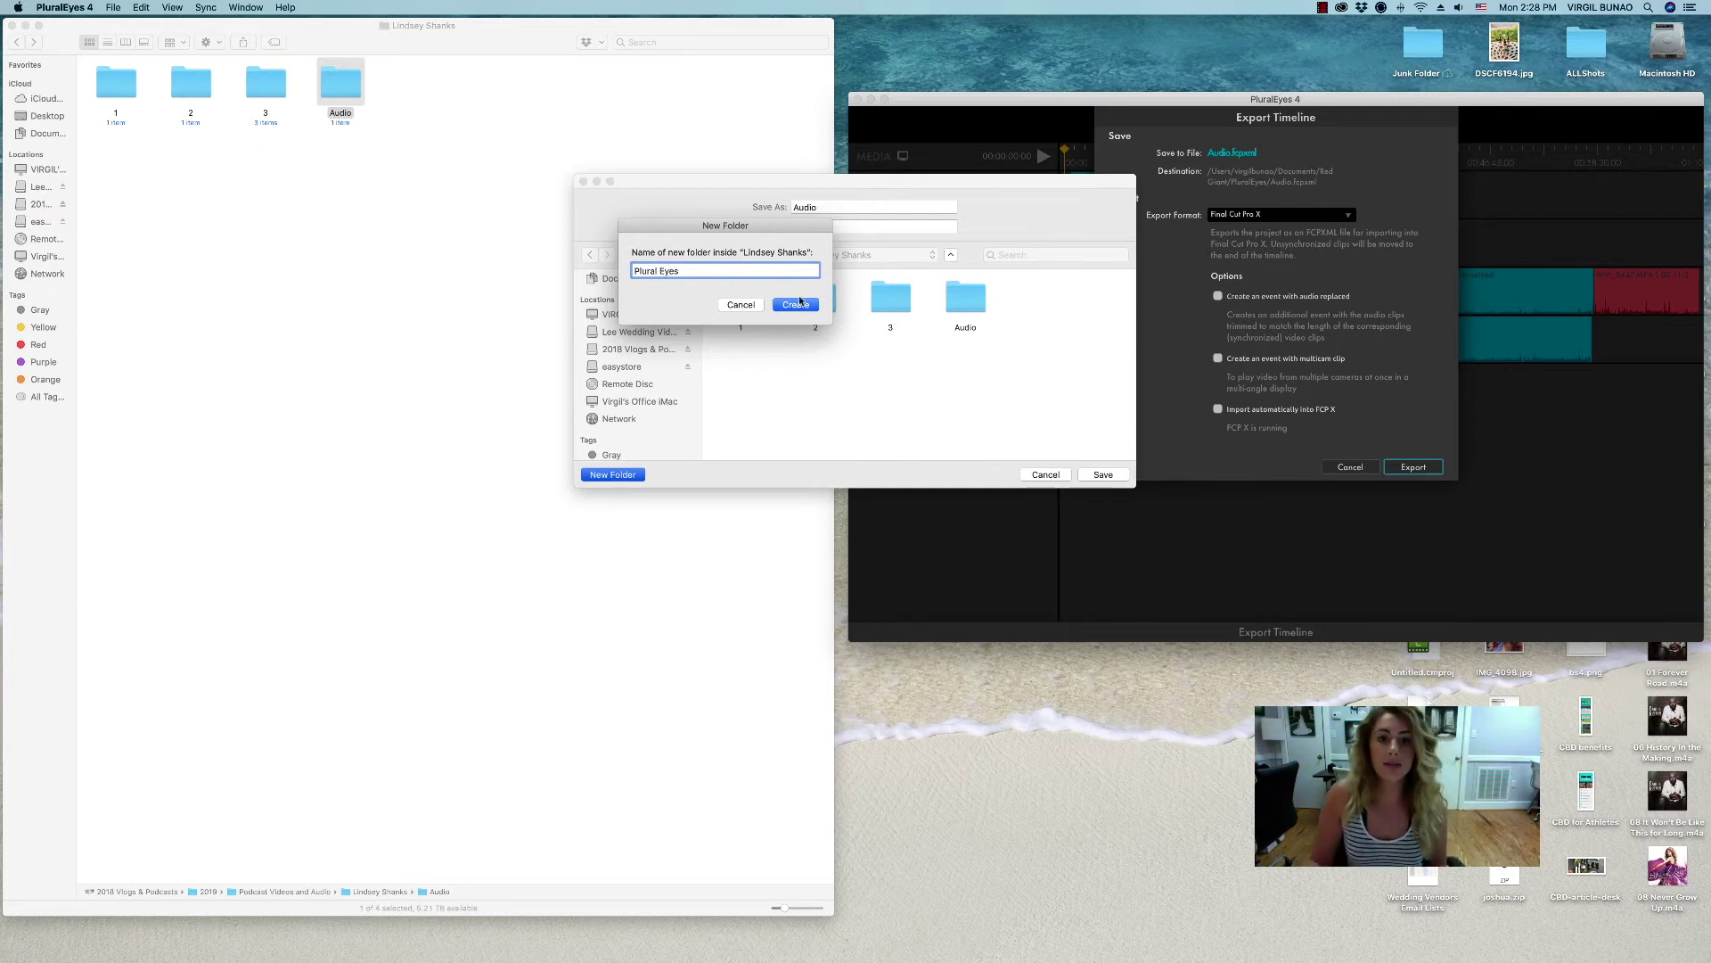
click(796, 304)
Save to Plural Eyes and export as Final Cut Pro X with a multicam clip event
click(1102, 475)
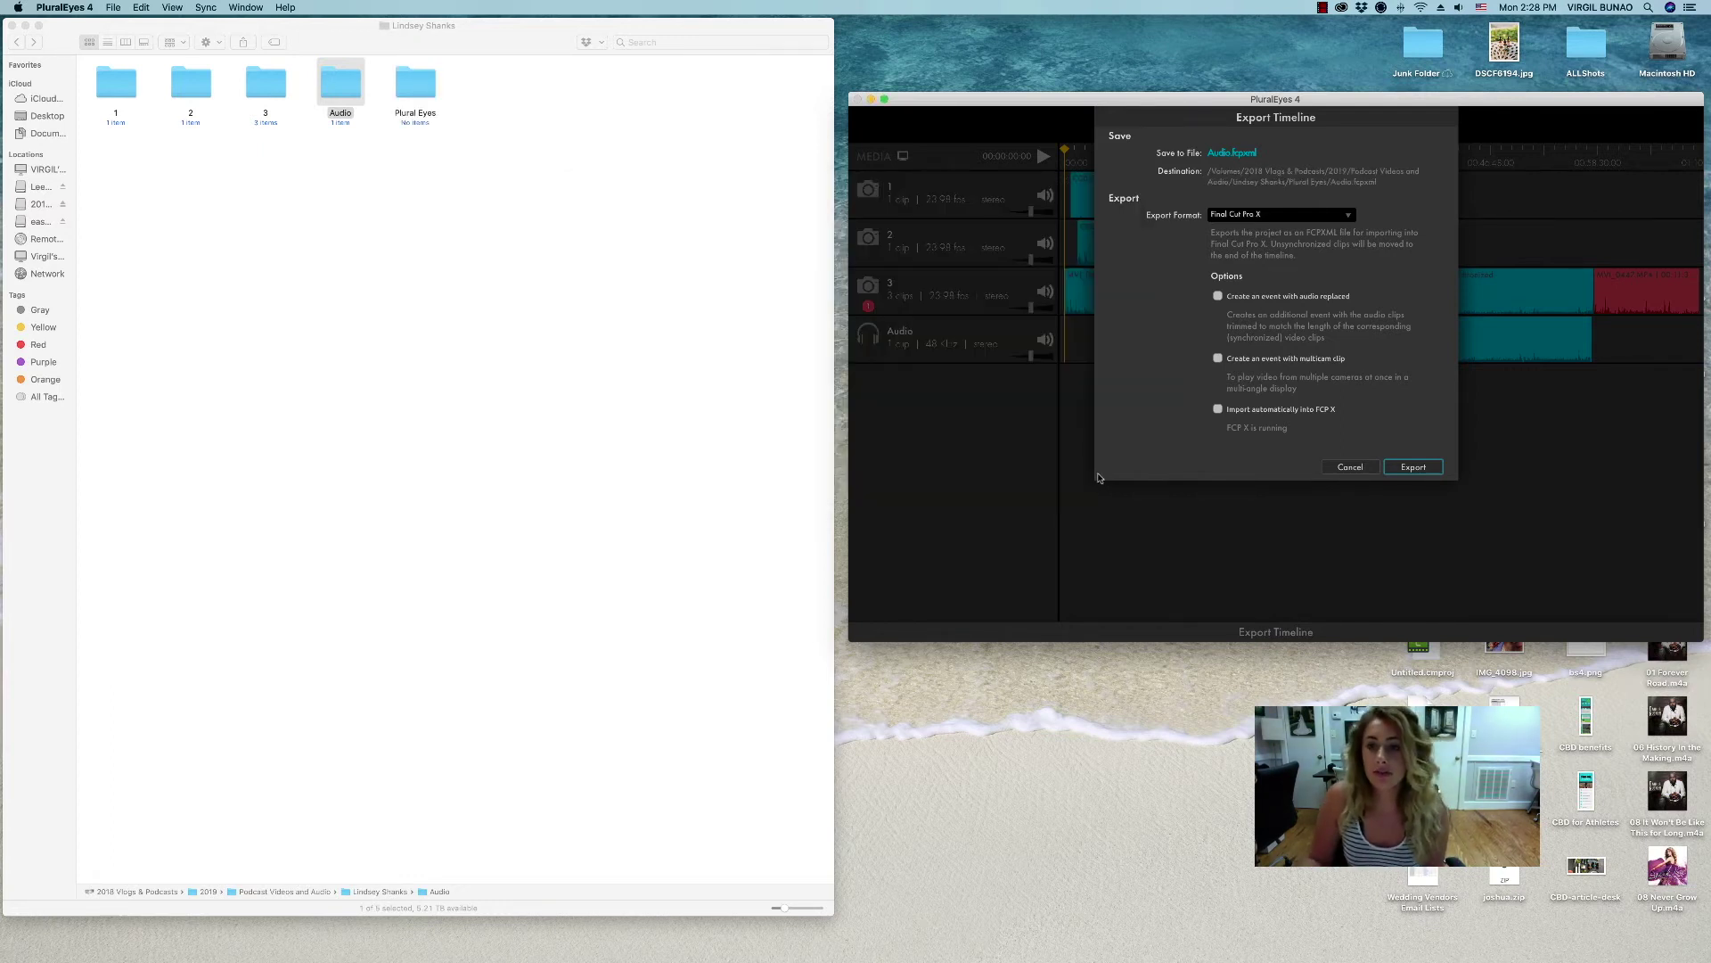
click(1292, 216)
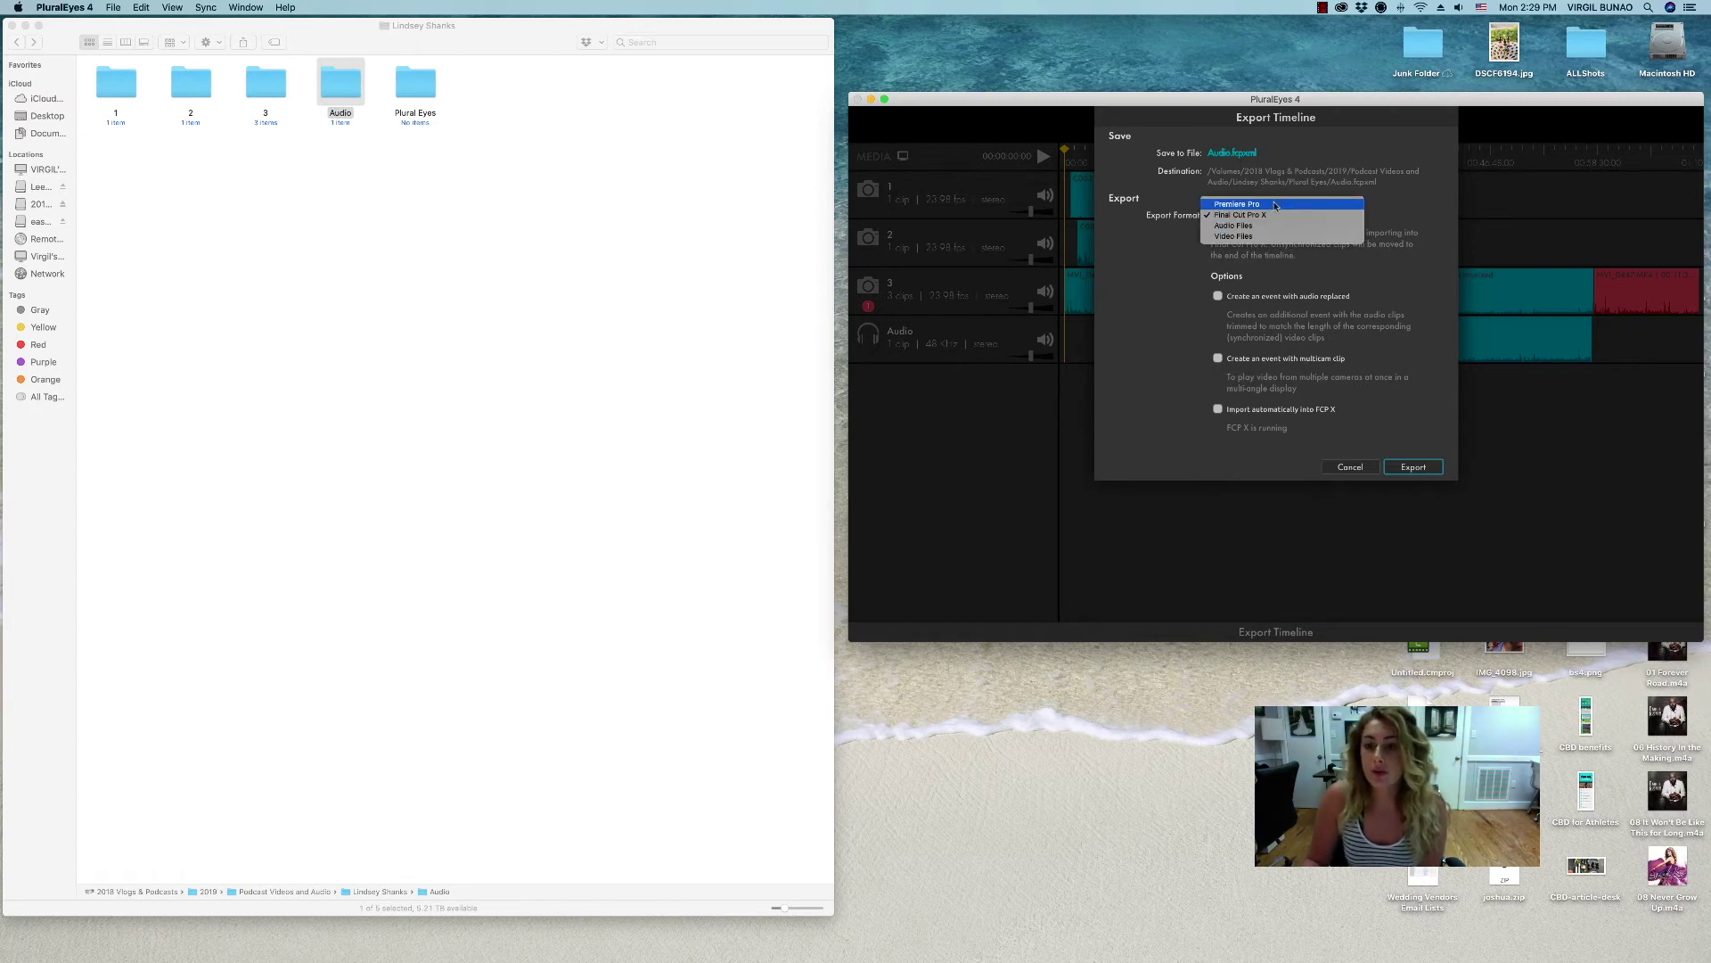
click(1274, 215)
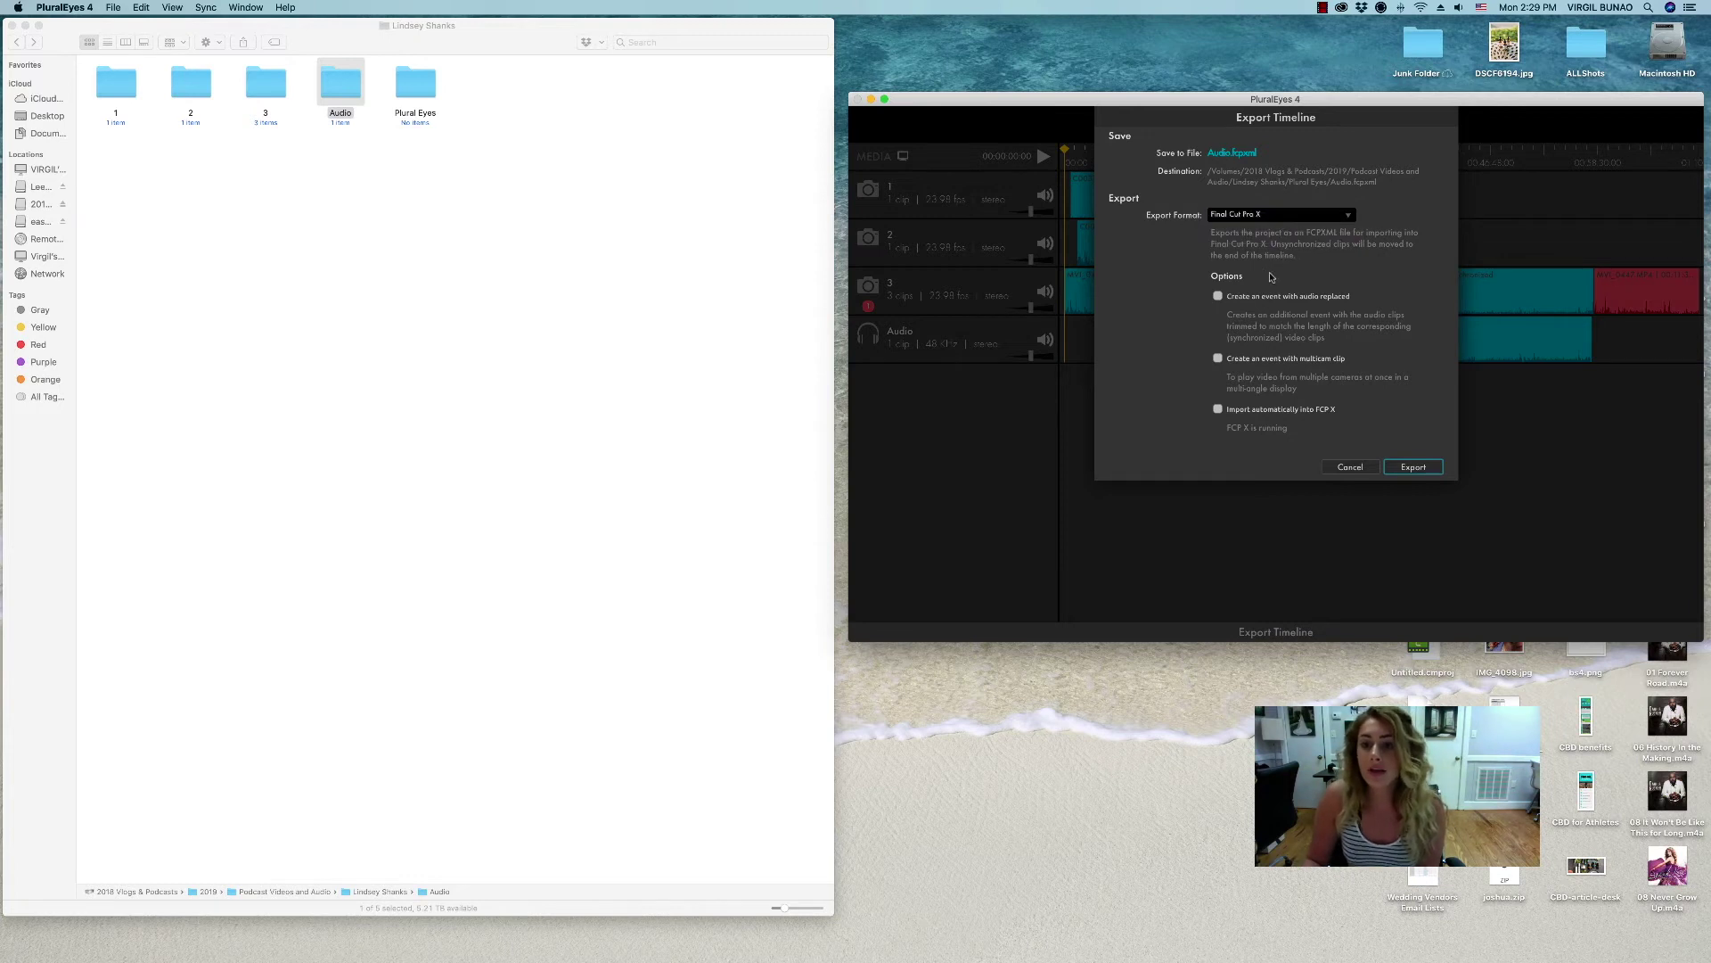
click(1218, 359)
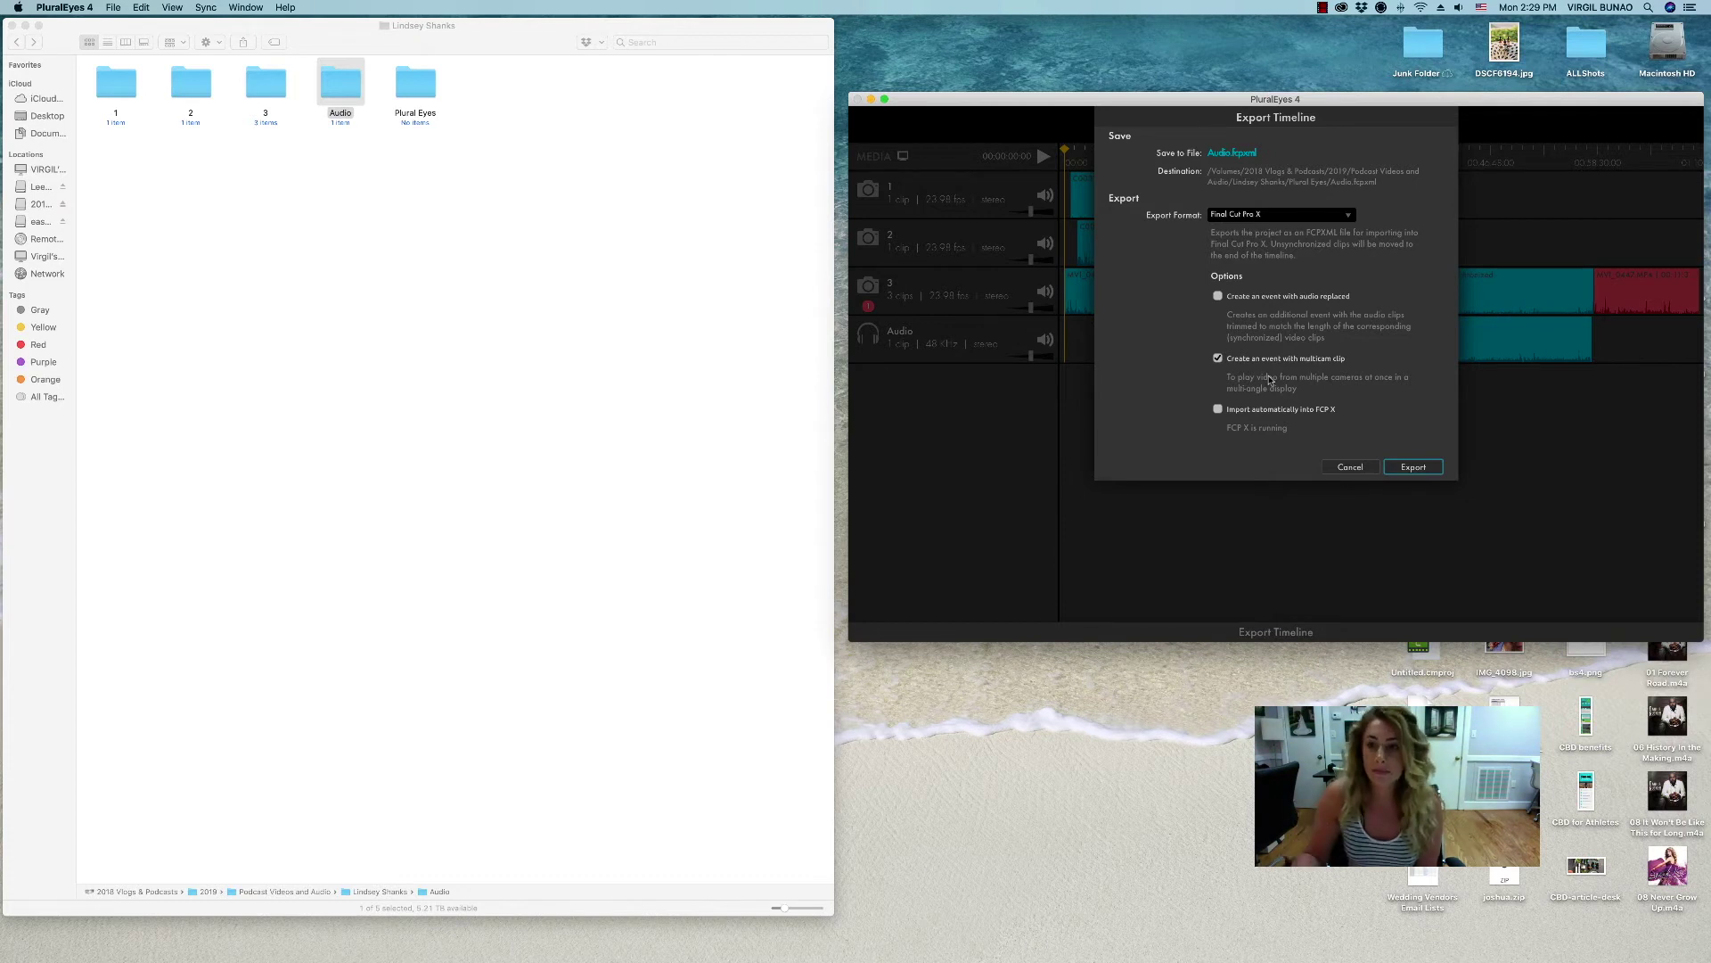
click(1407, 465)
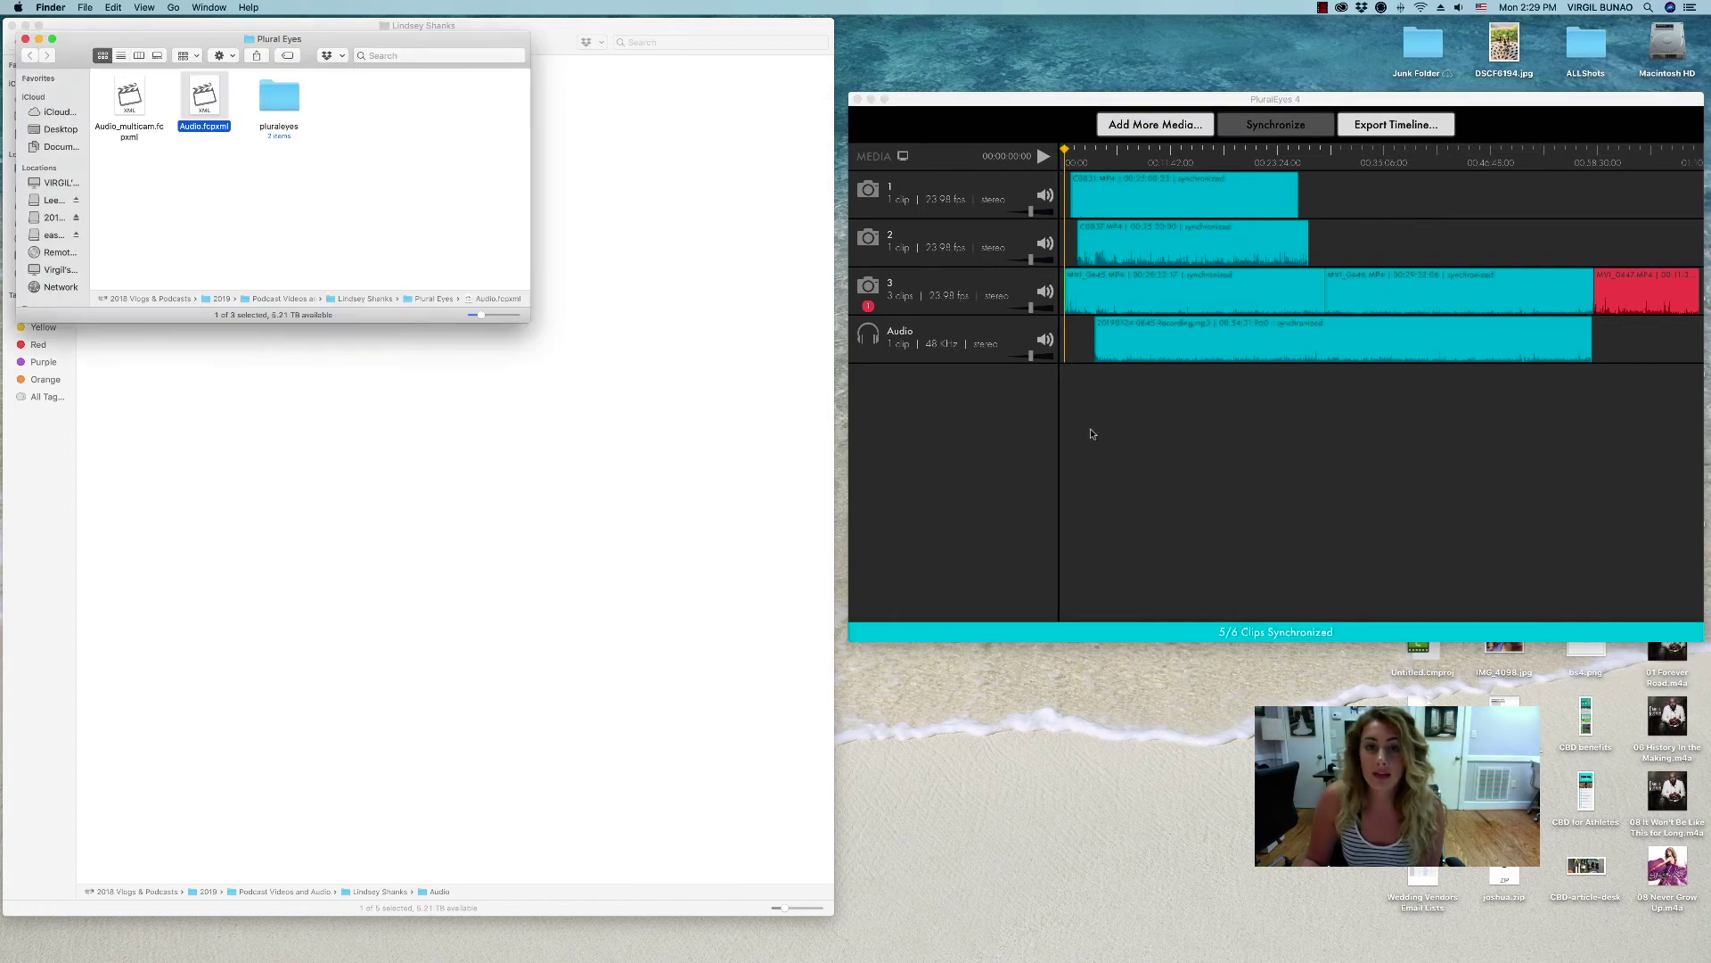
Move the Plural Eyes Finder window to mid-screen to check the exported .fcpxml files
drag(306, 40, 927, 226)
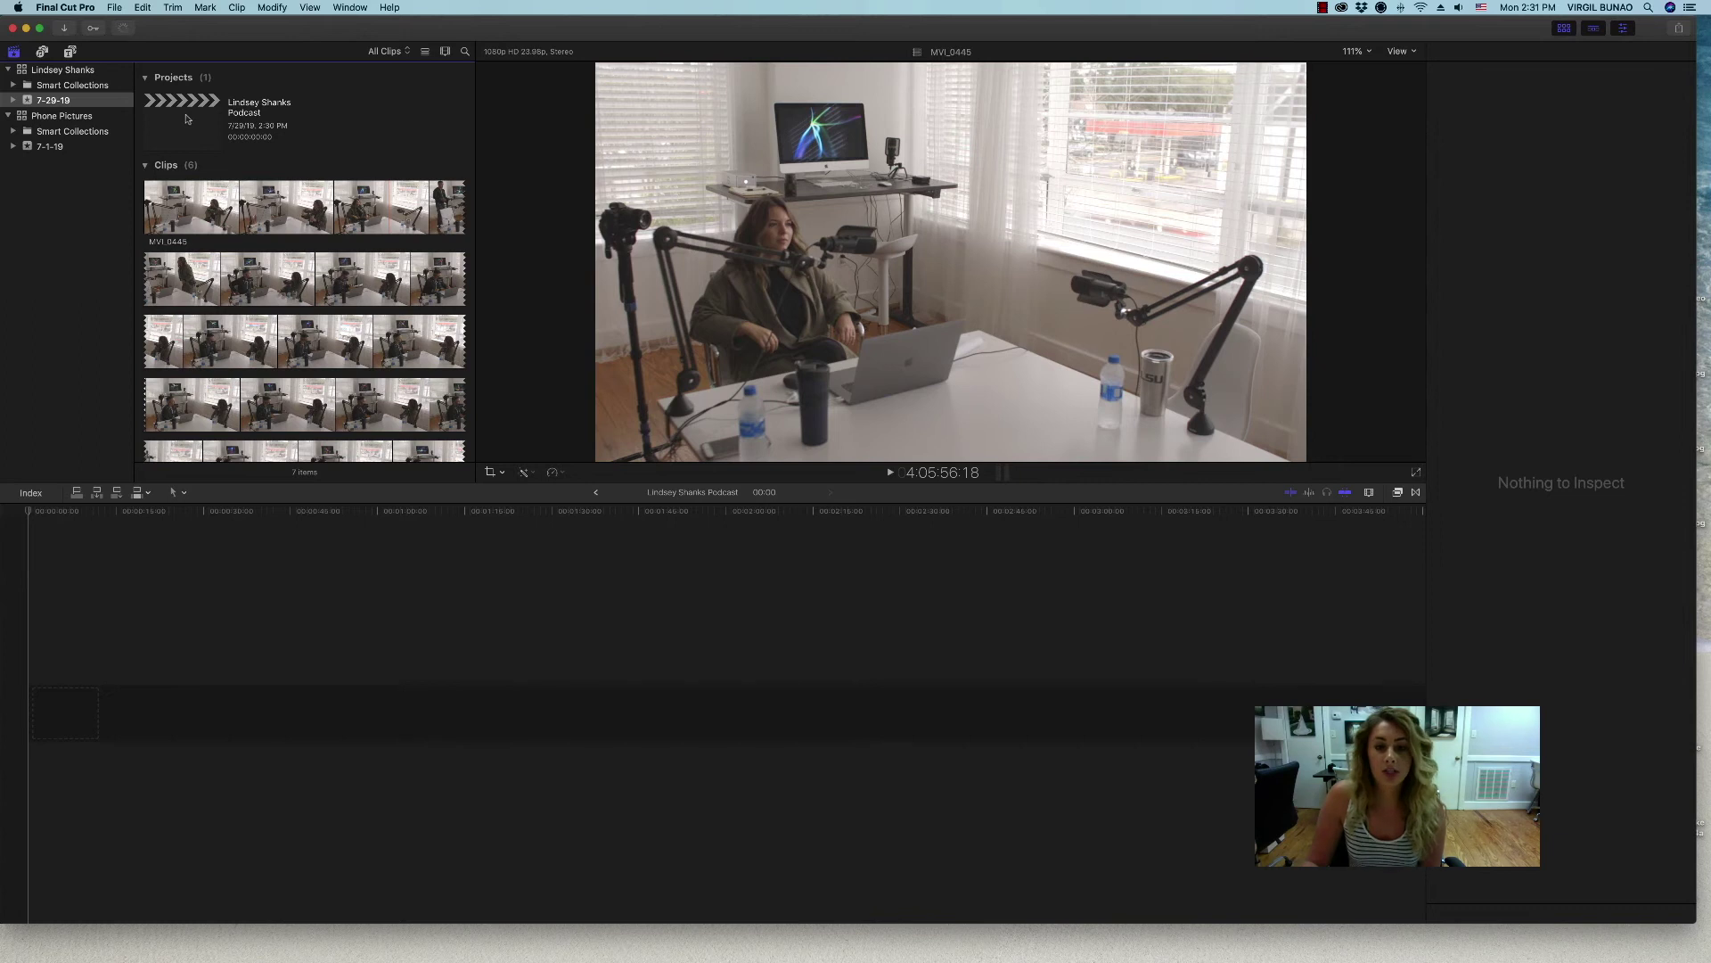
Make the podcast project's timeline active so the viewer shows the empty project
click(72, 727)
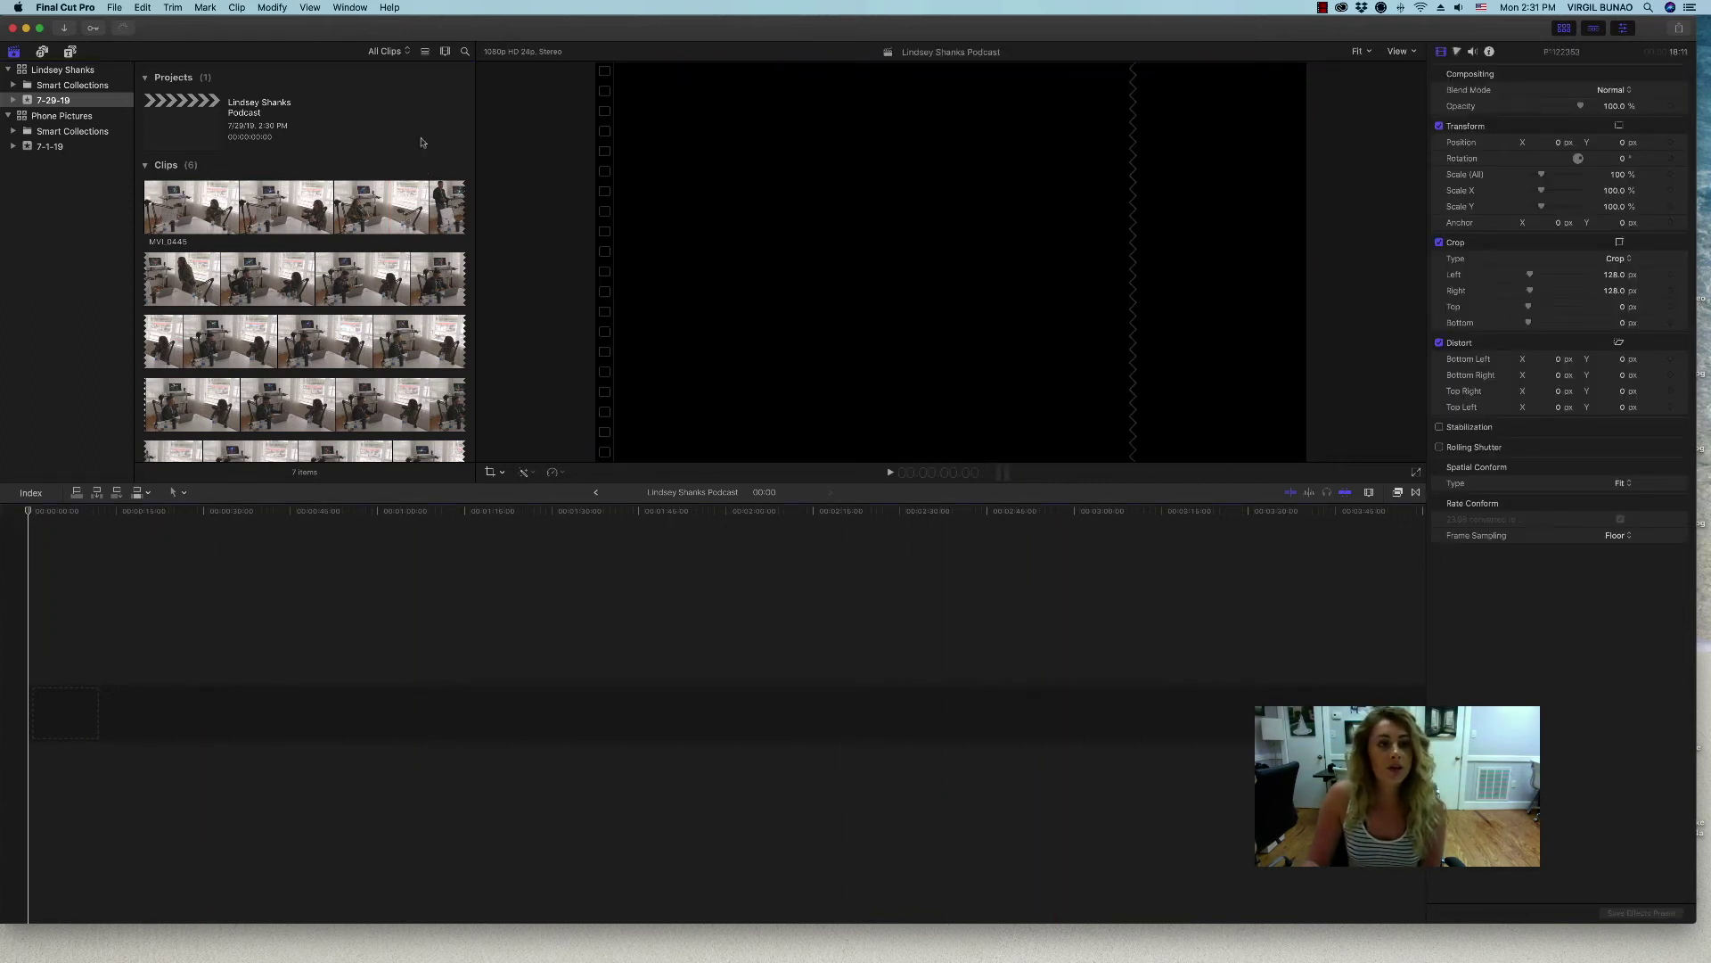
Import Audio_multicam.fcpxml from the Plural Eyes folder via File > Import > XML
click(115, 8)
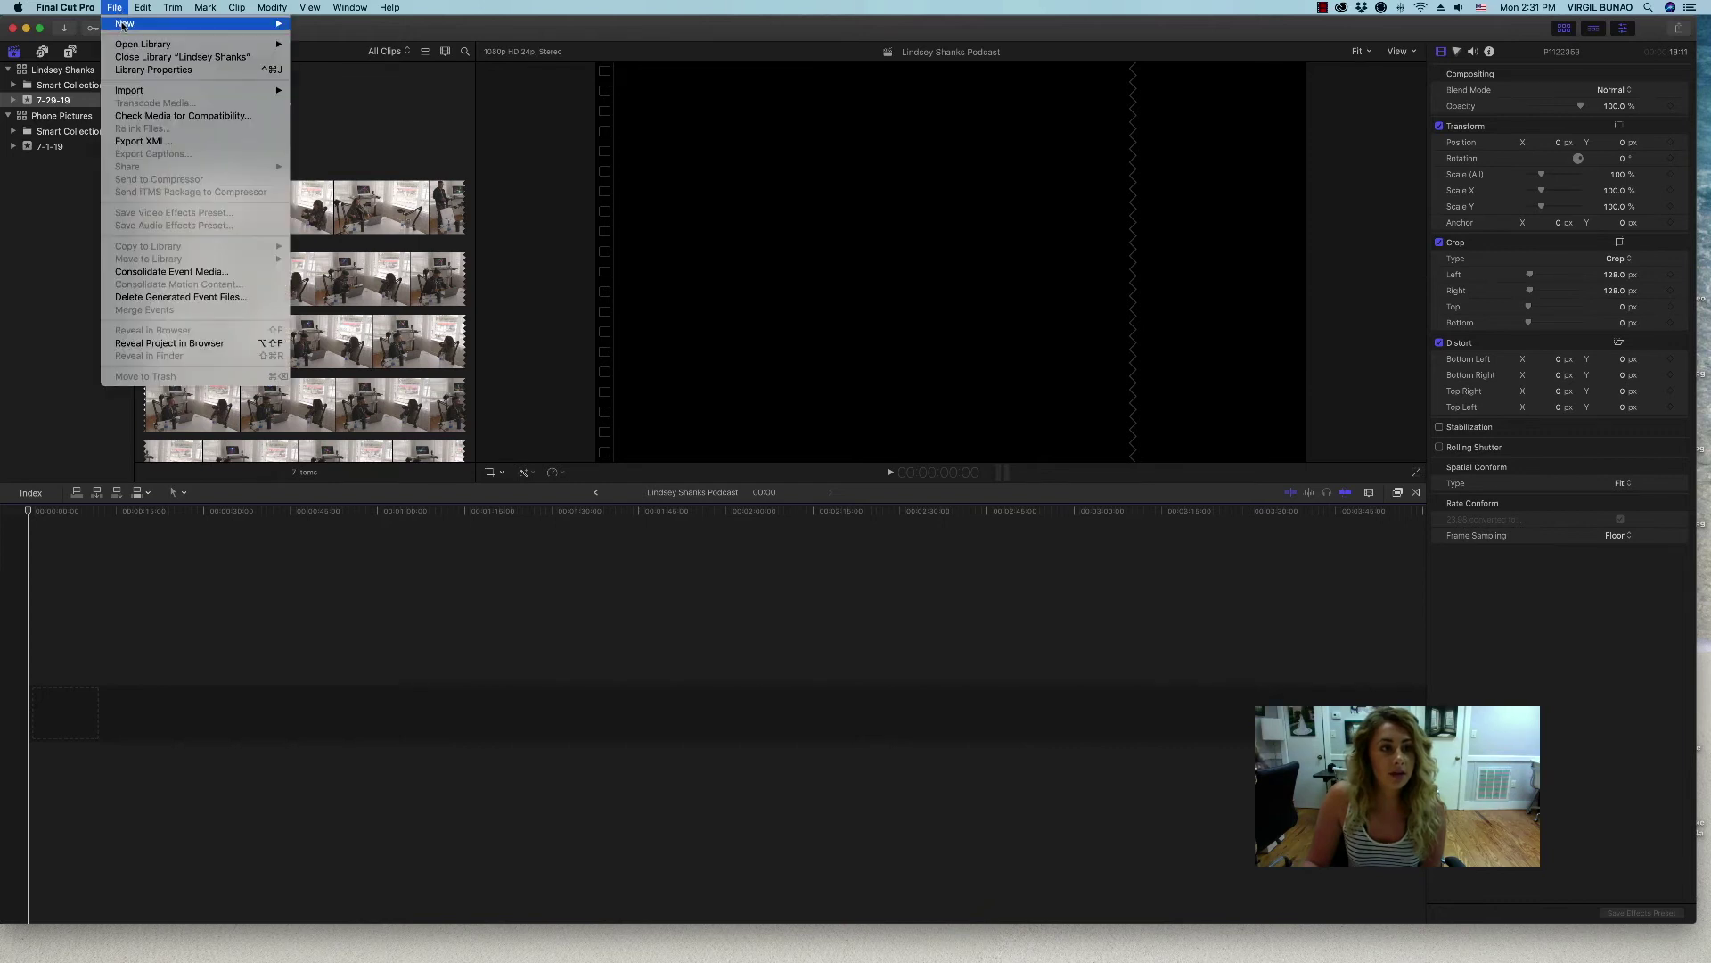
mouse_move(129, 92)
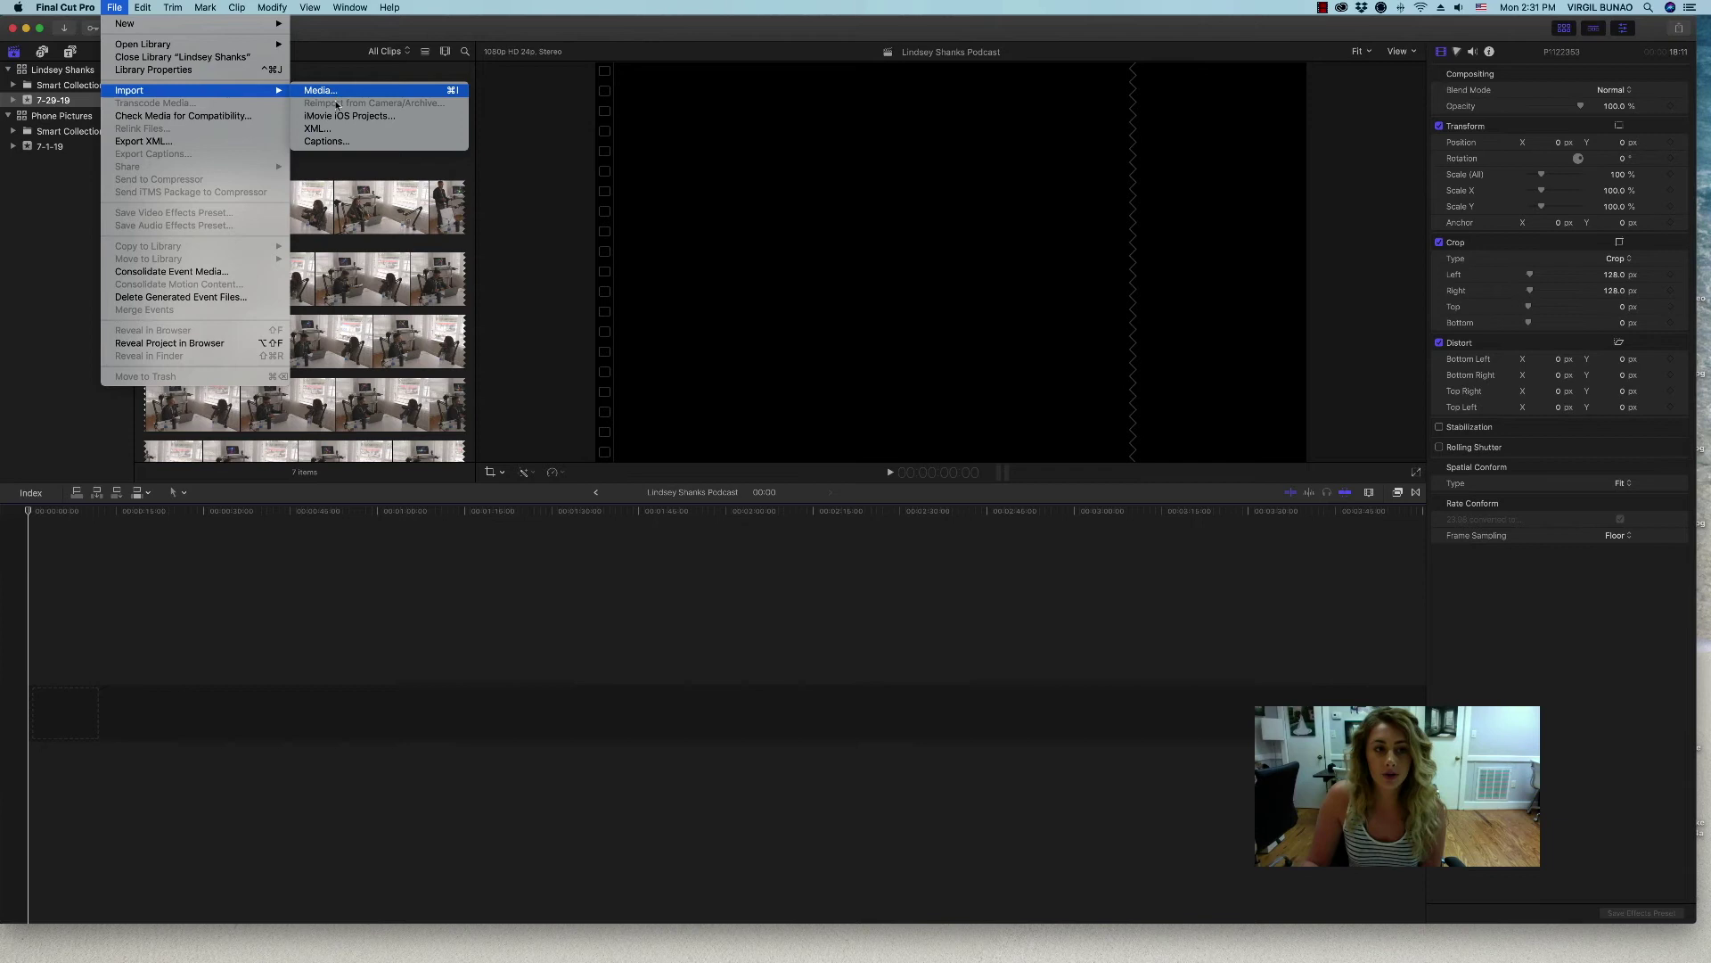
click(386, 126)
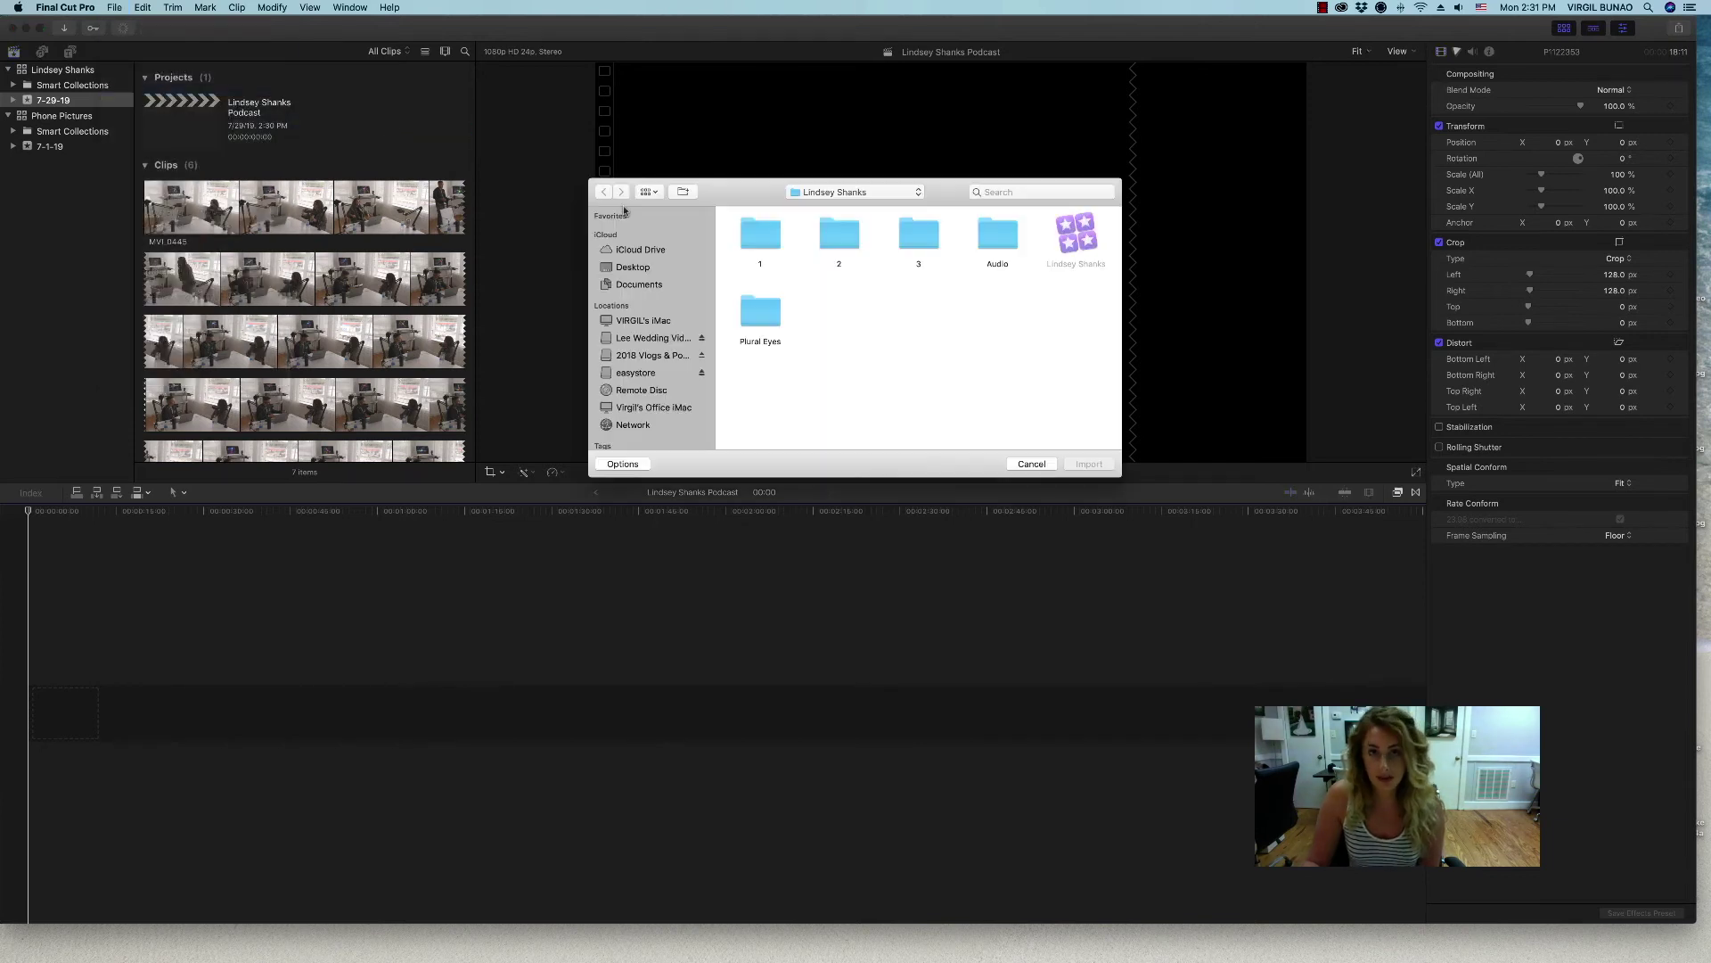
double_click(759, 315)
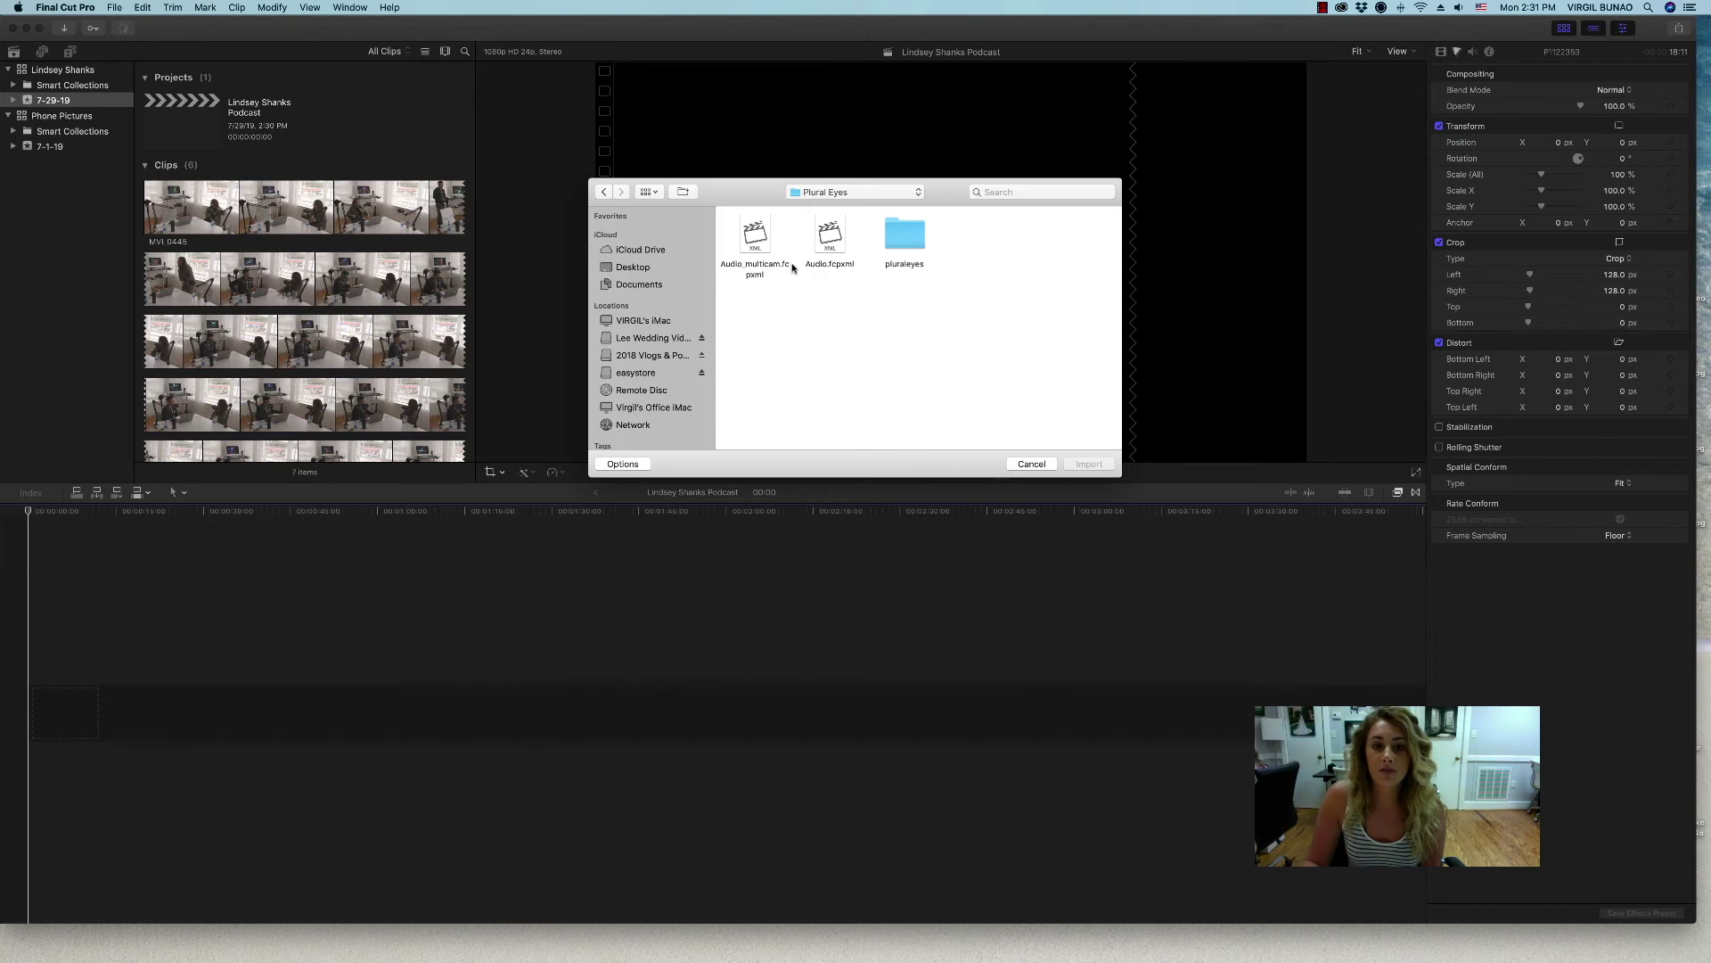
click(761, 241)
click(1091, 464)
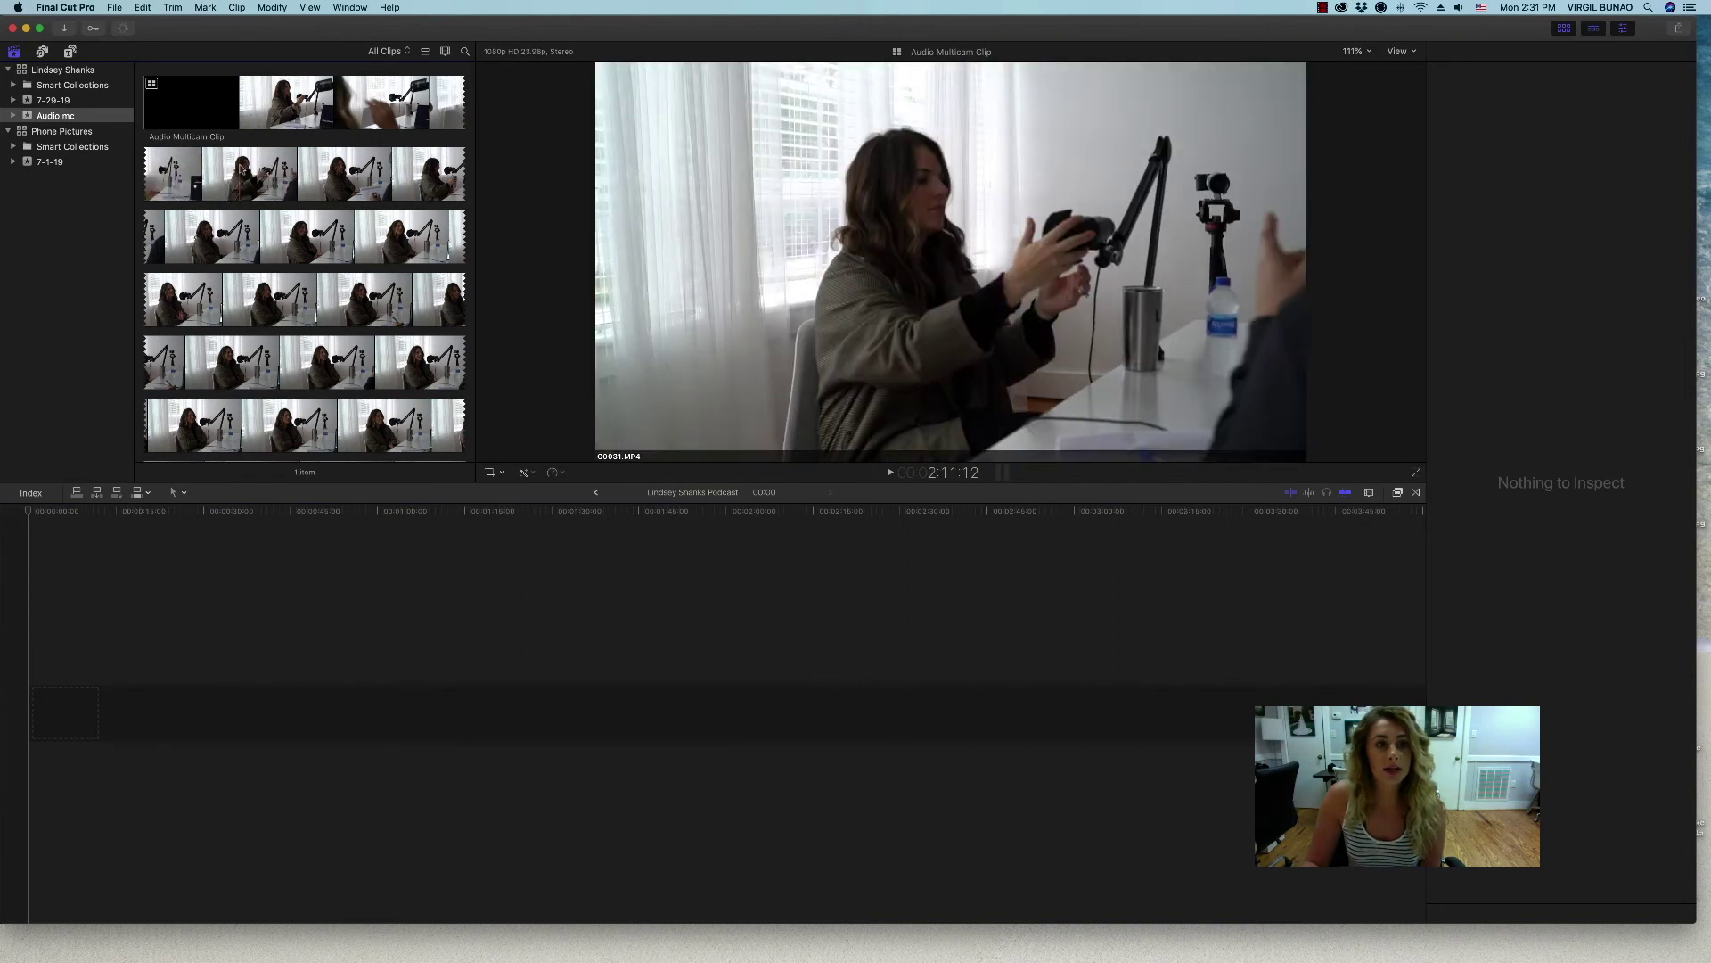
Append the Audio Multicam Clip to the podcast timeline and park the playhead near 00:00:44
click(214, 108)
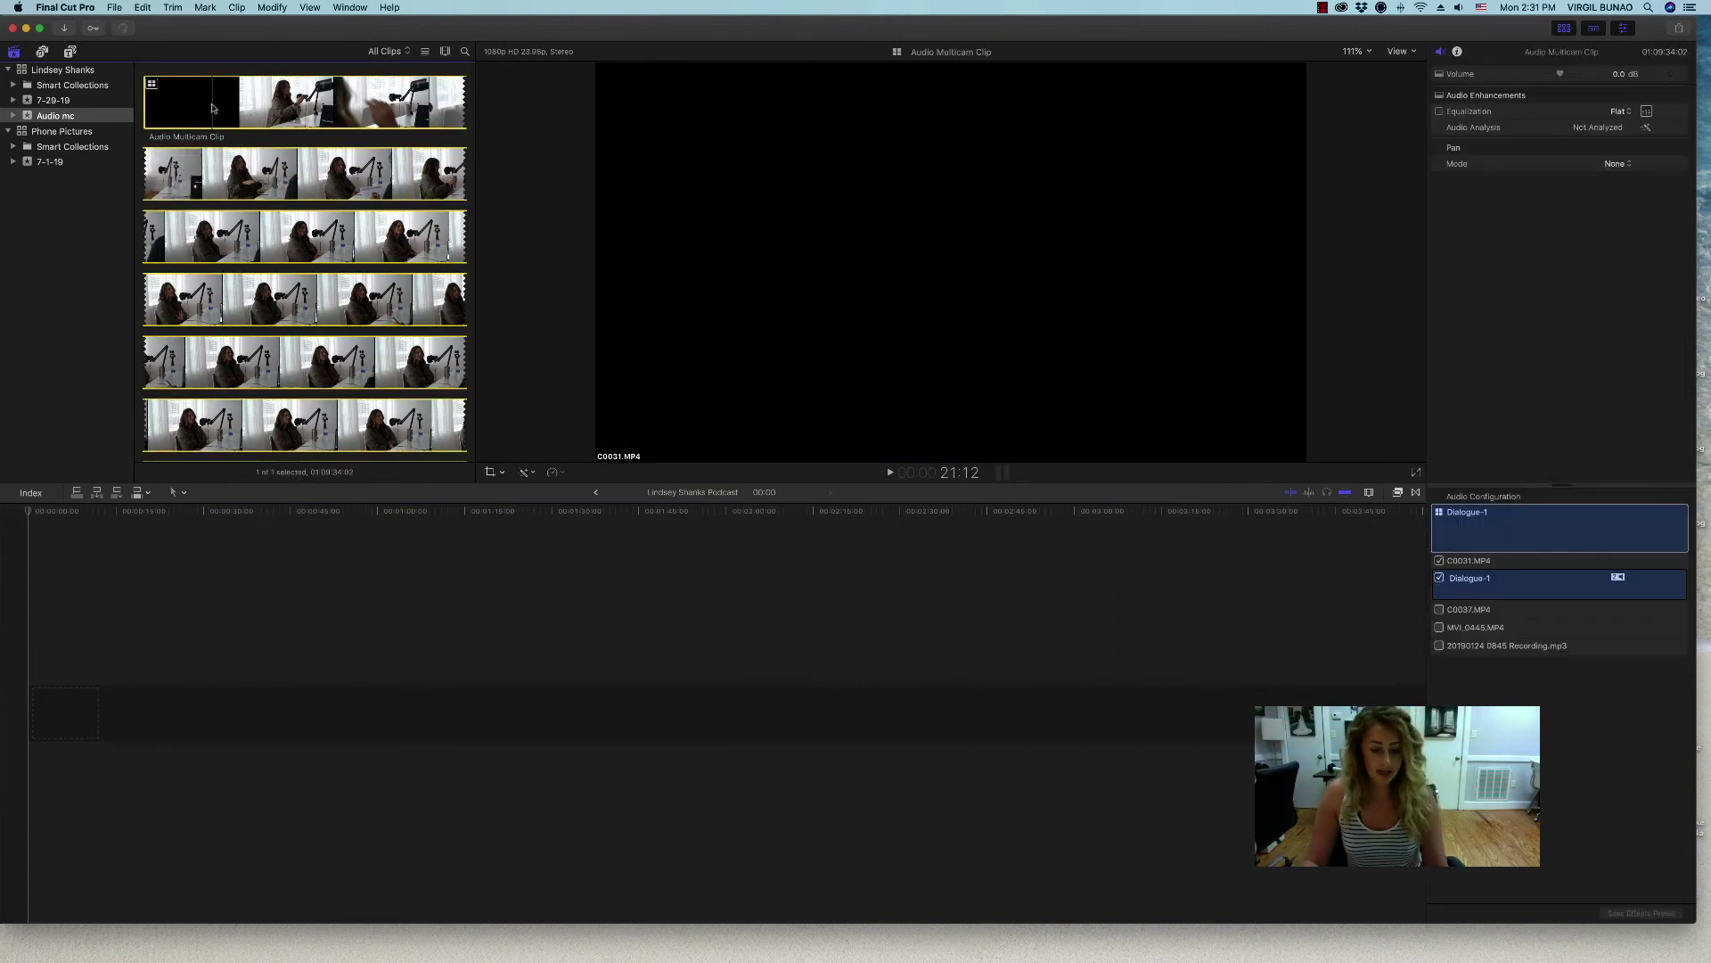
key(e)
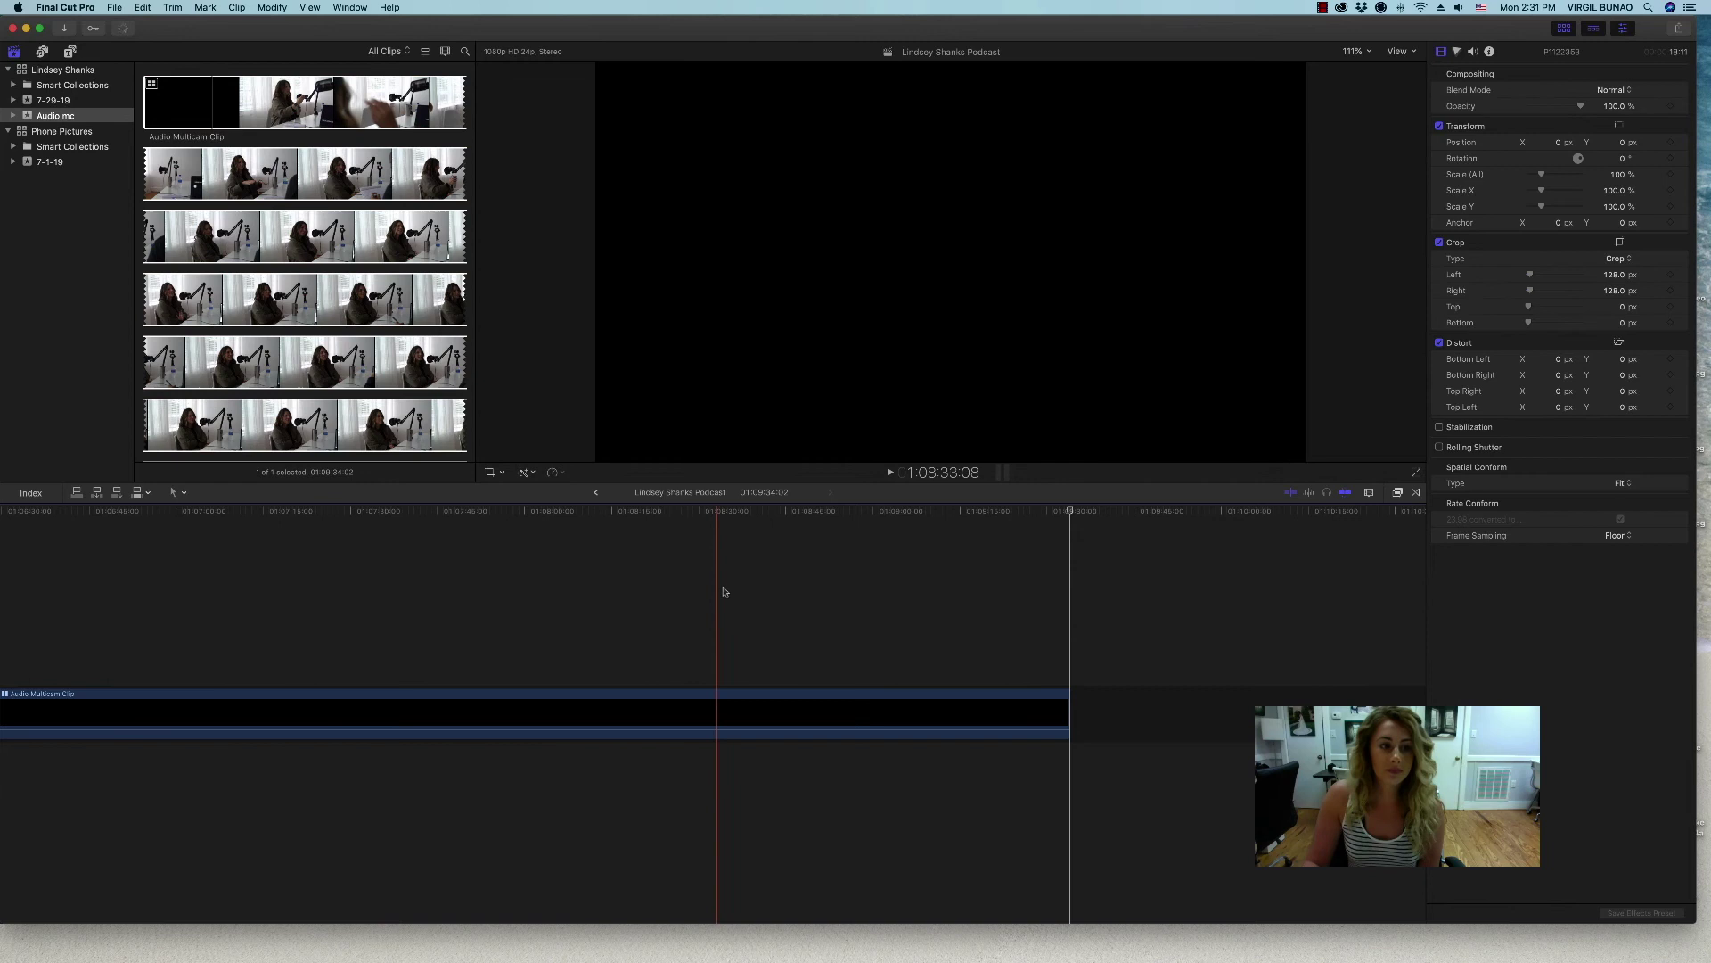
scroll(723, 592, left, 15)
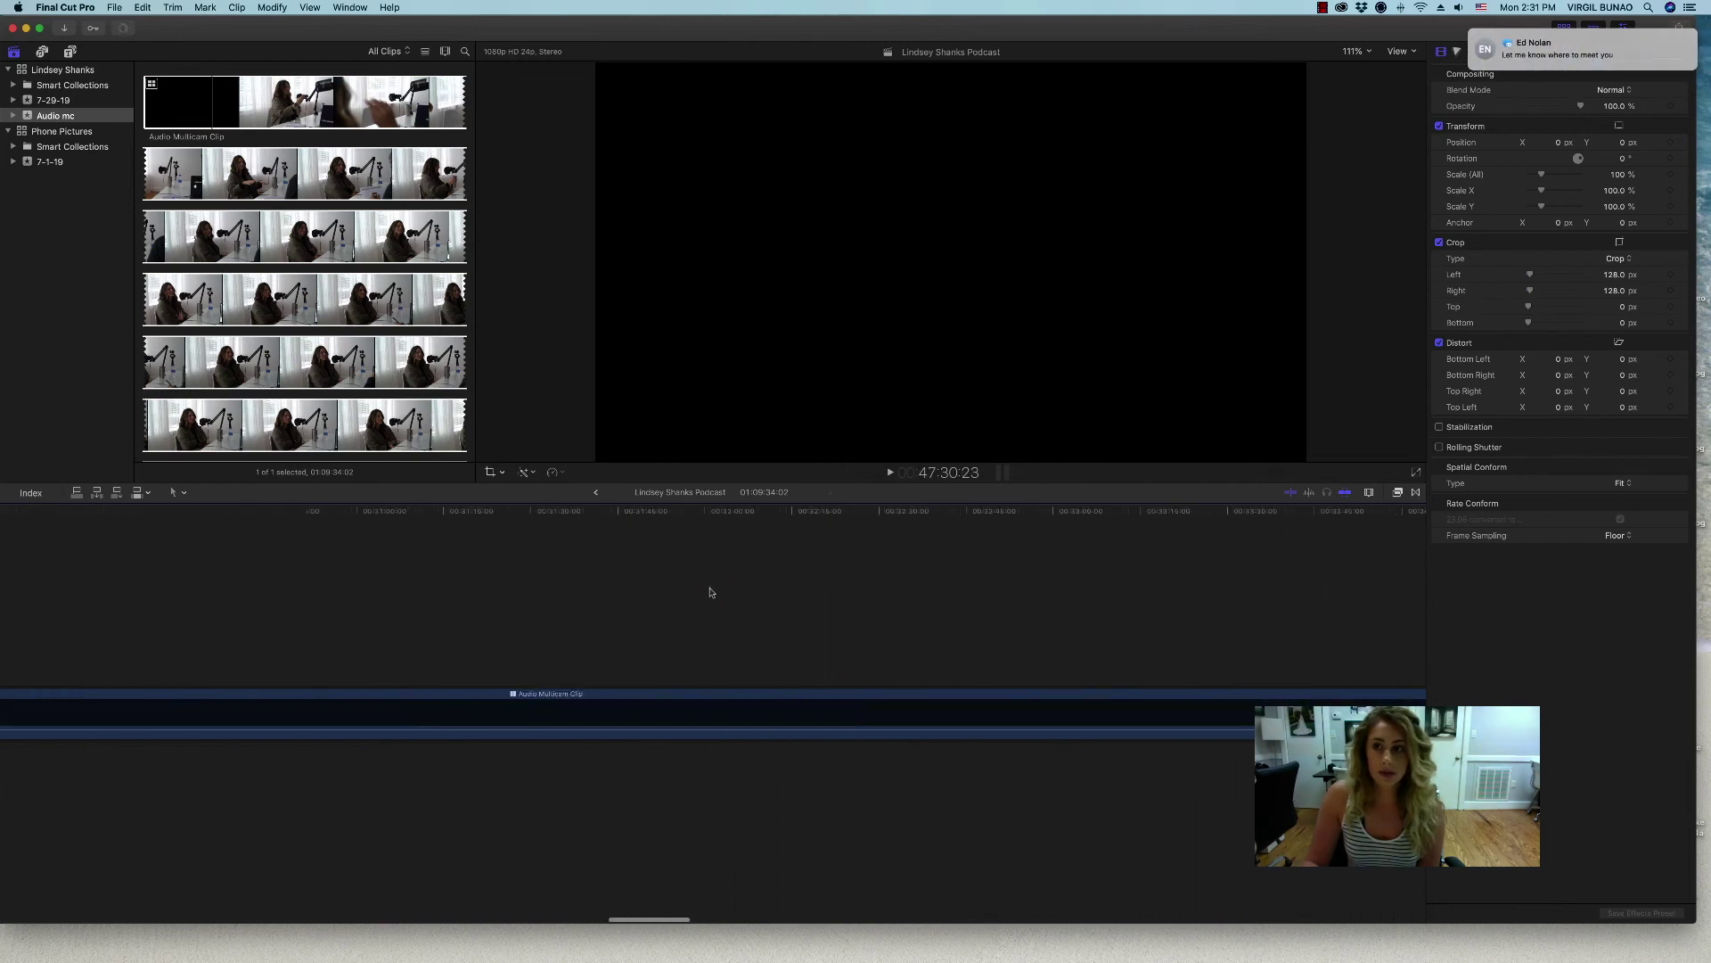
scroll(710, 591, left, 15)
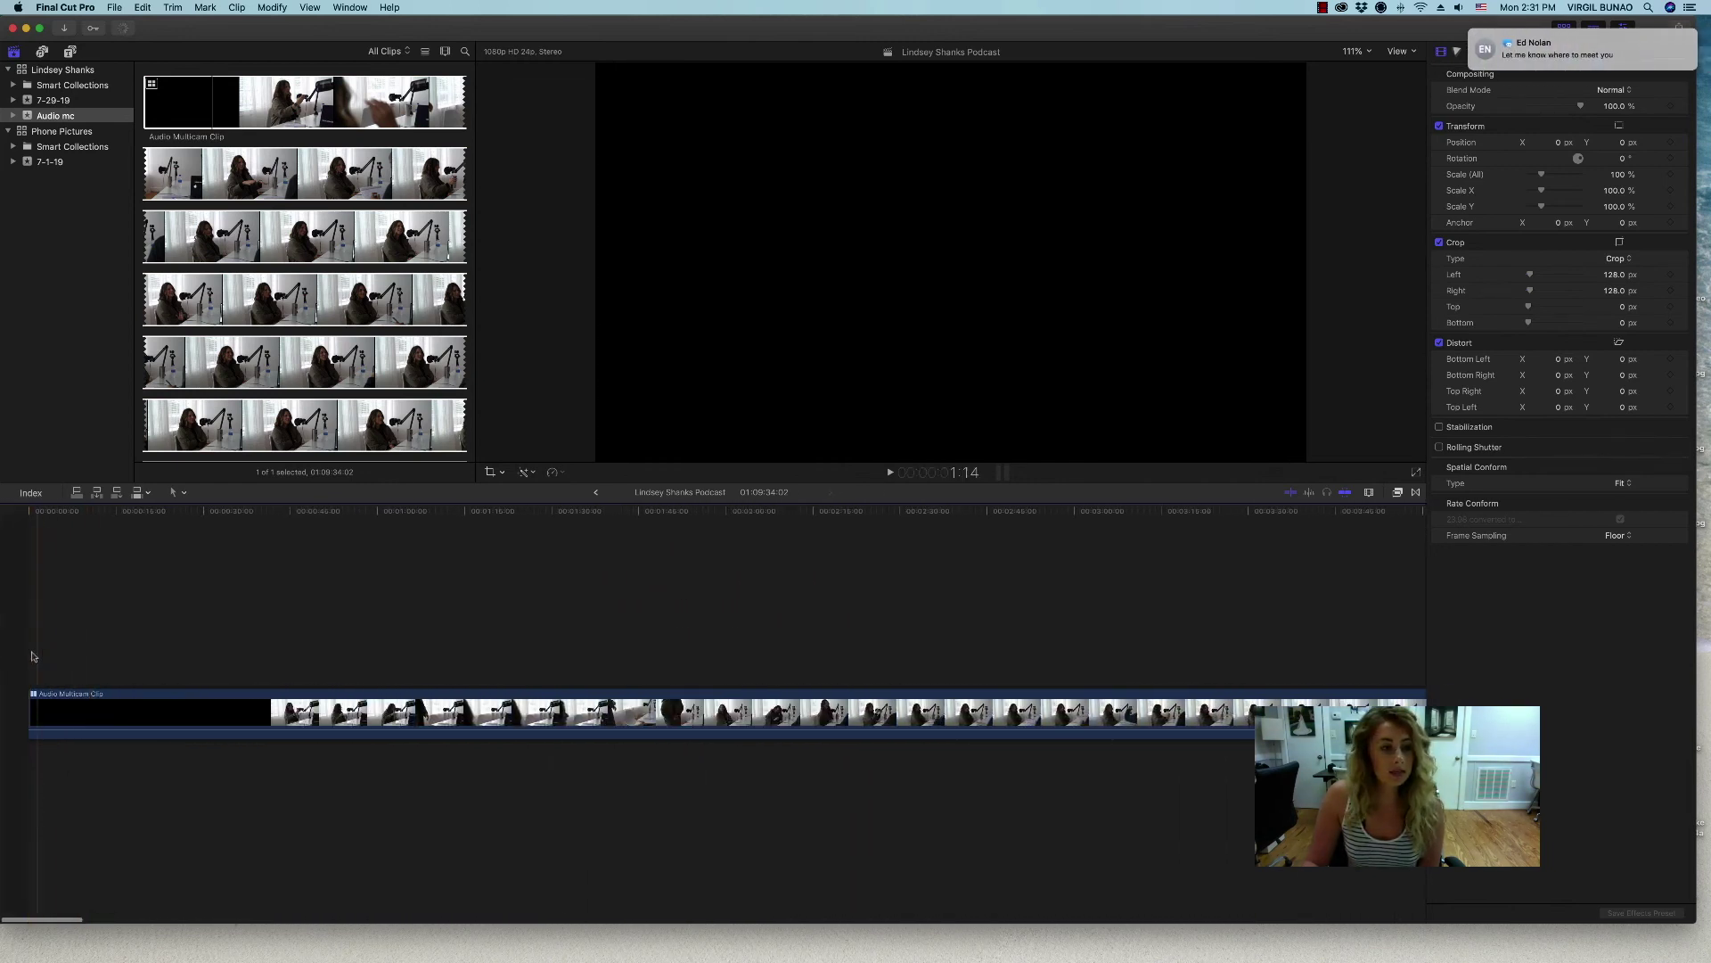
click(286, 657)
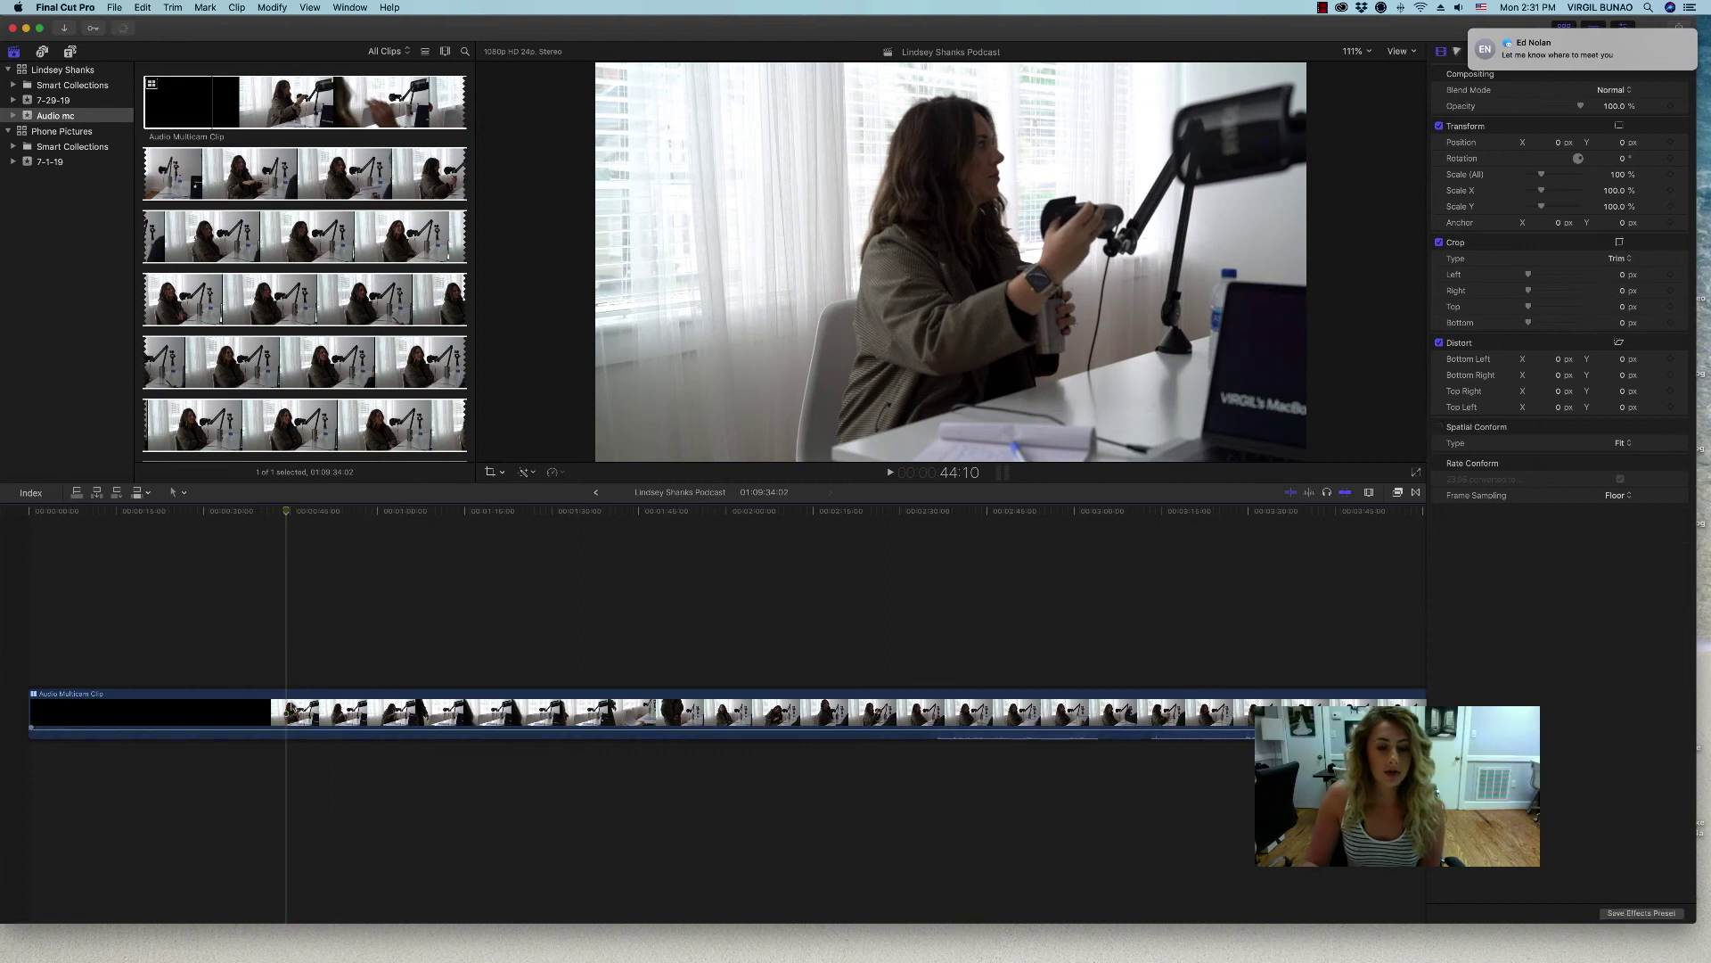
click(1398, 51)
click(1423, 89)
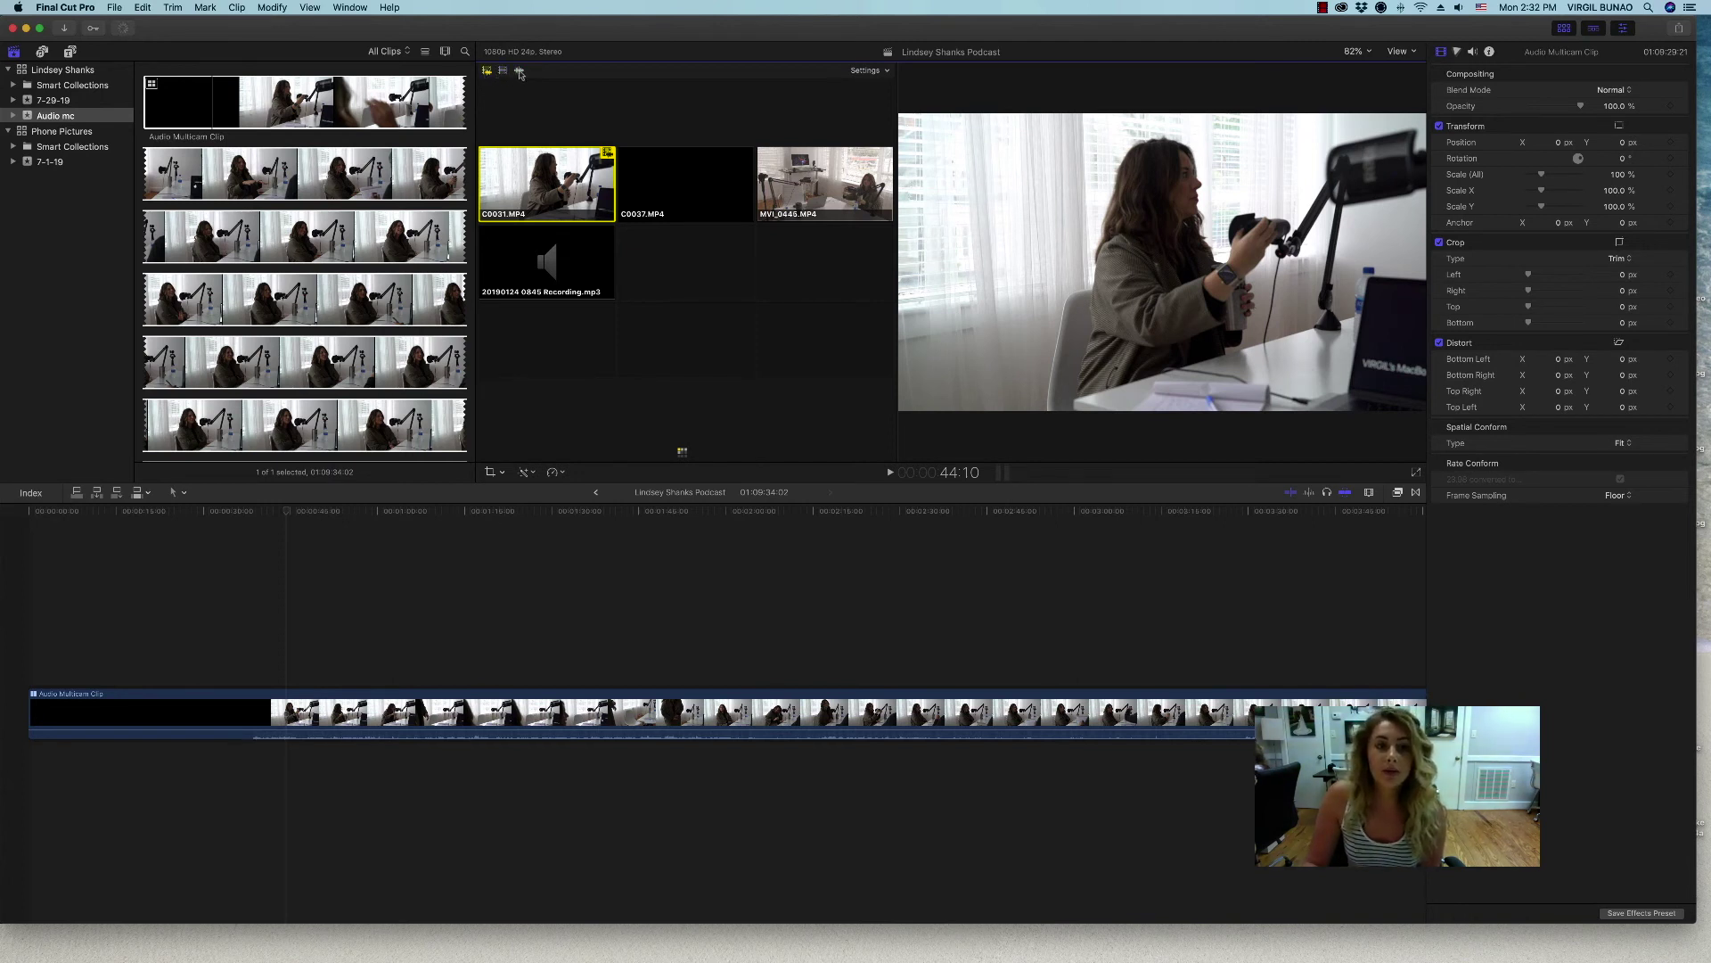
click(519, 71)
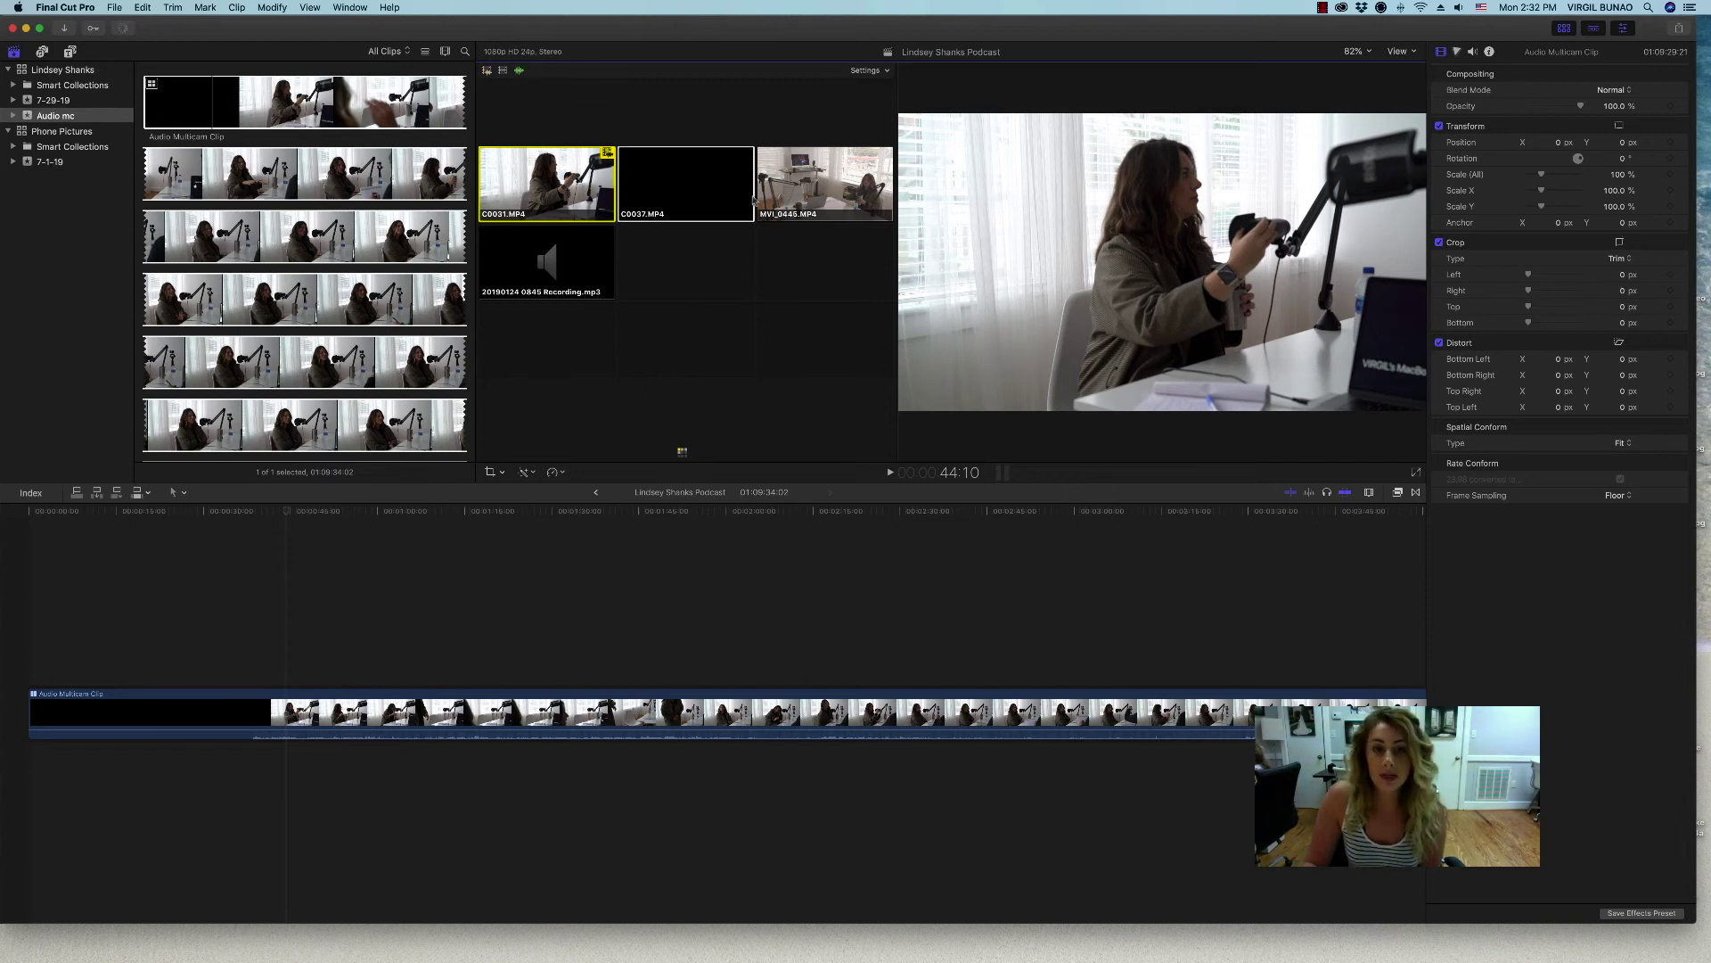
click(597, 278)
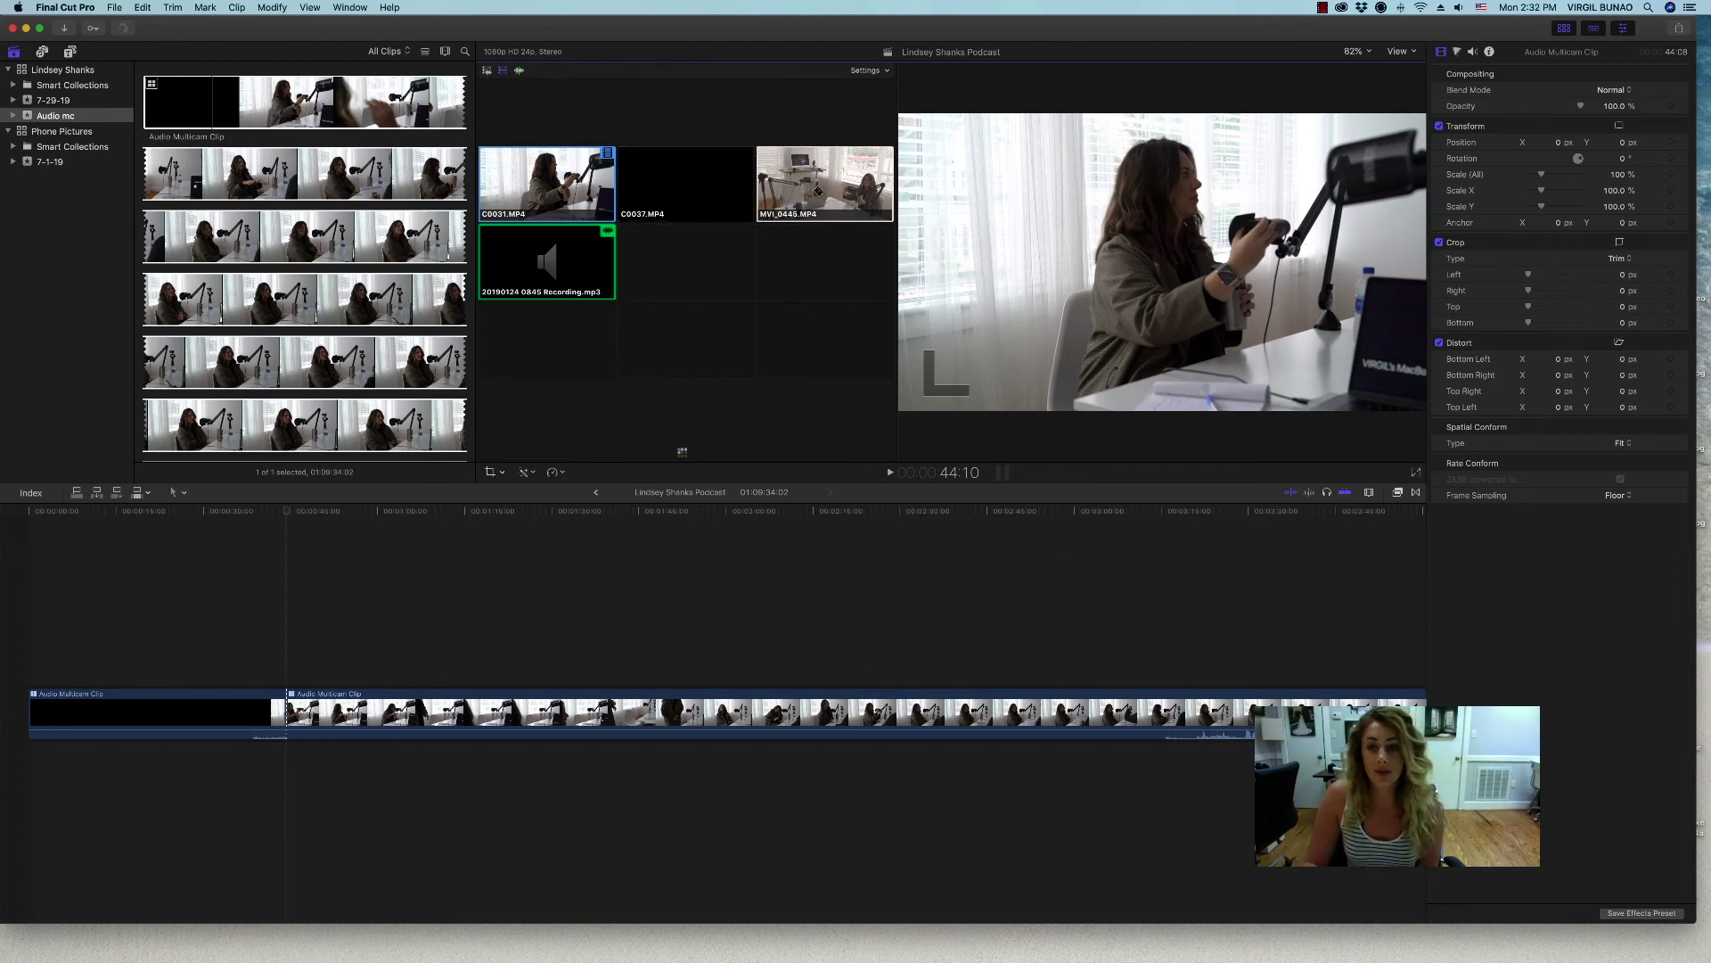
Switch the multicam clip to MVI_0445, then cut to C0037, C0031 and C0037 at successive points
click(817, 191)
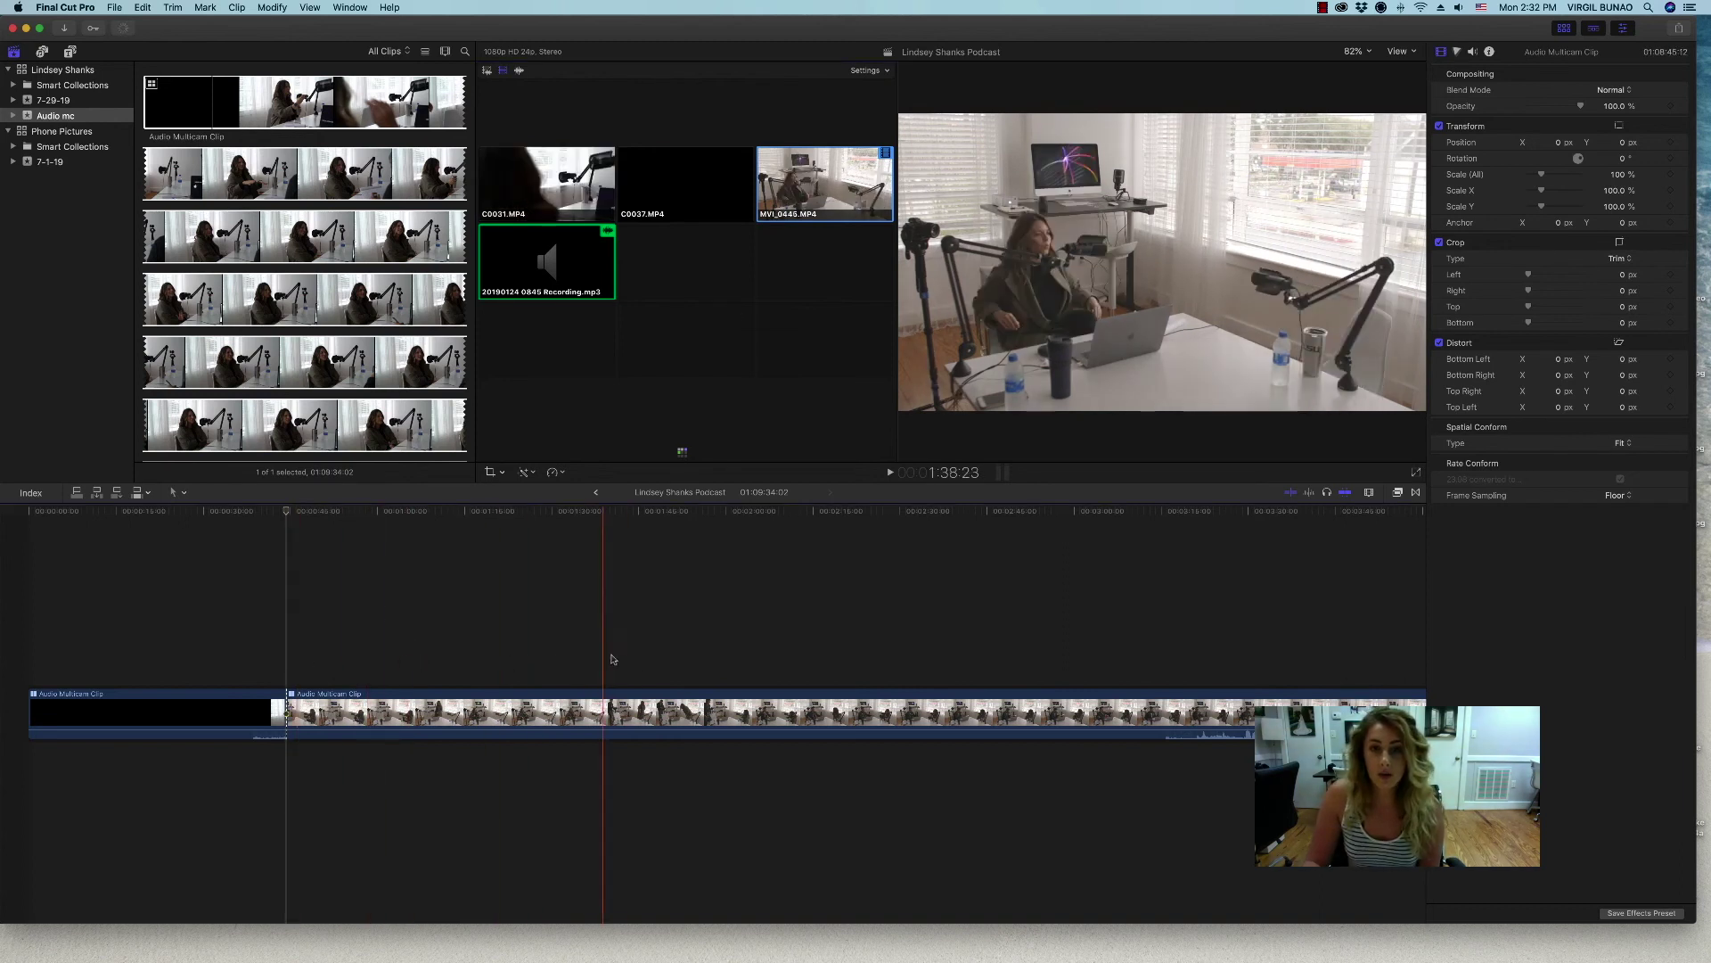
click(798, 634)
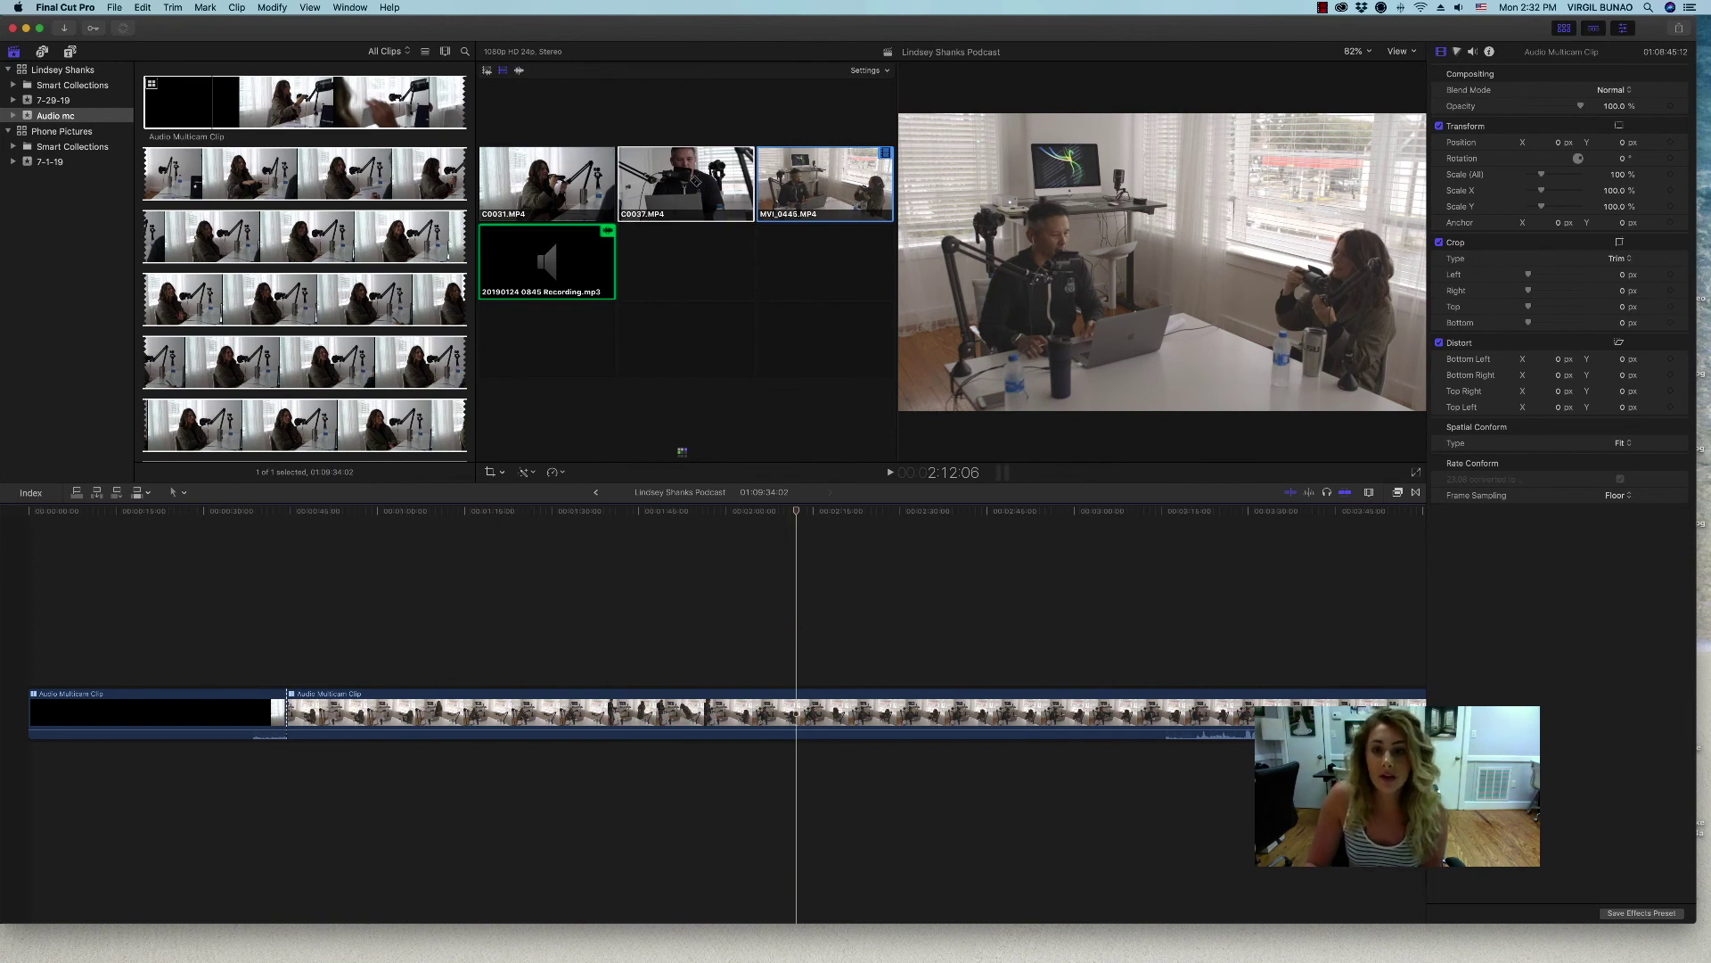
click(694, 178)
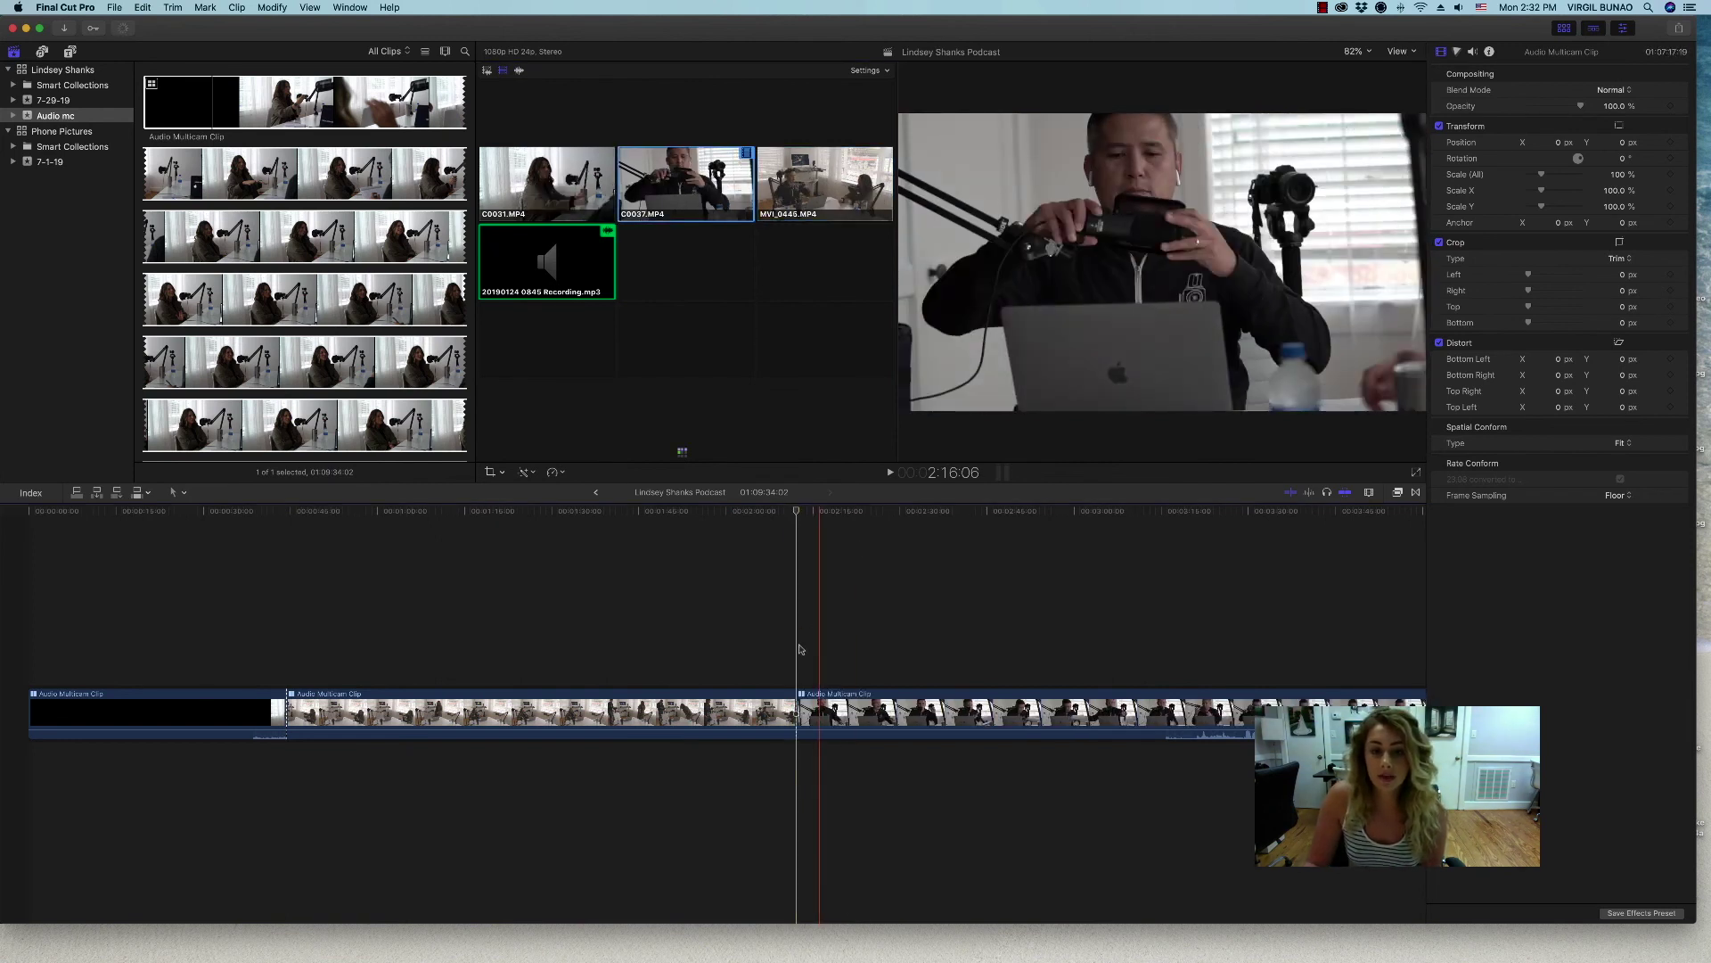
scroll(798, 650, right, 5)
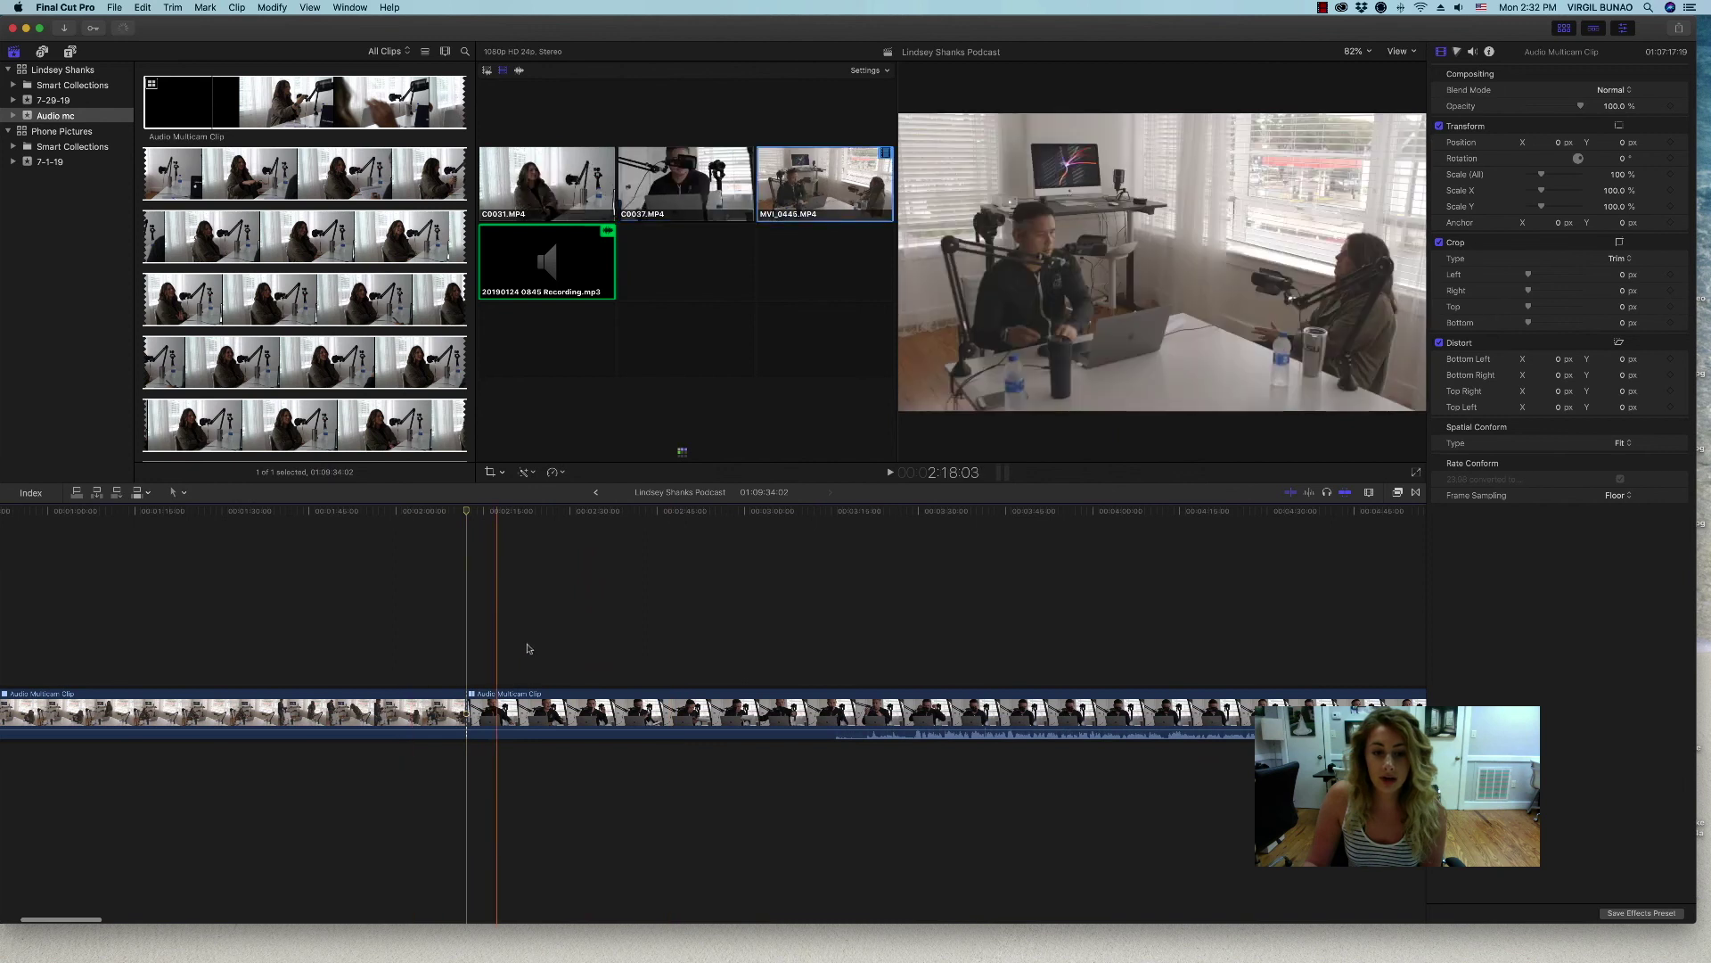
click(836, 639)
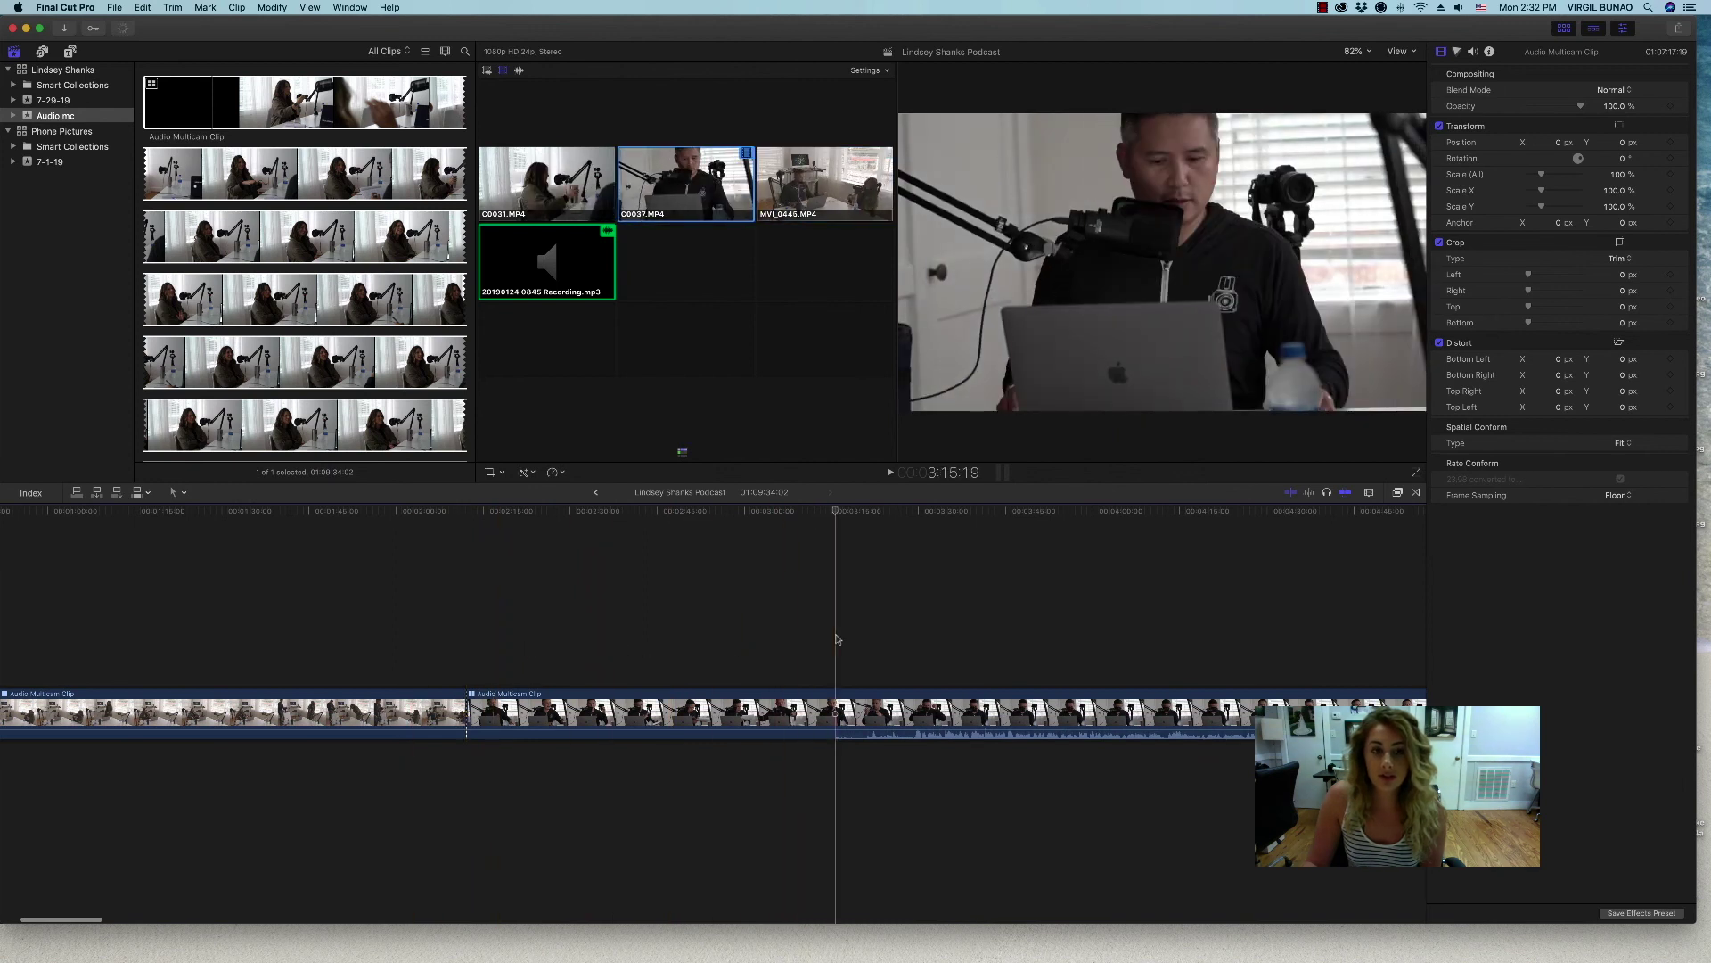
key(1)
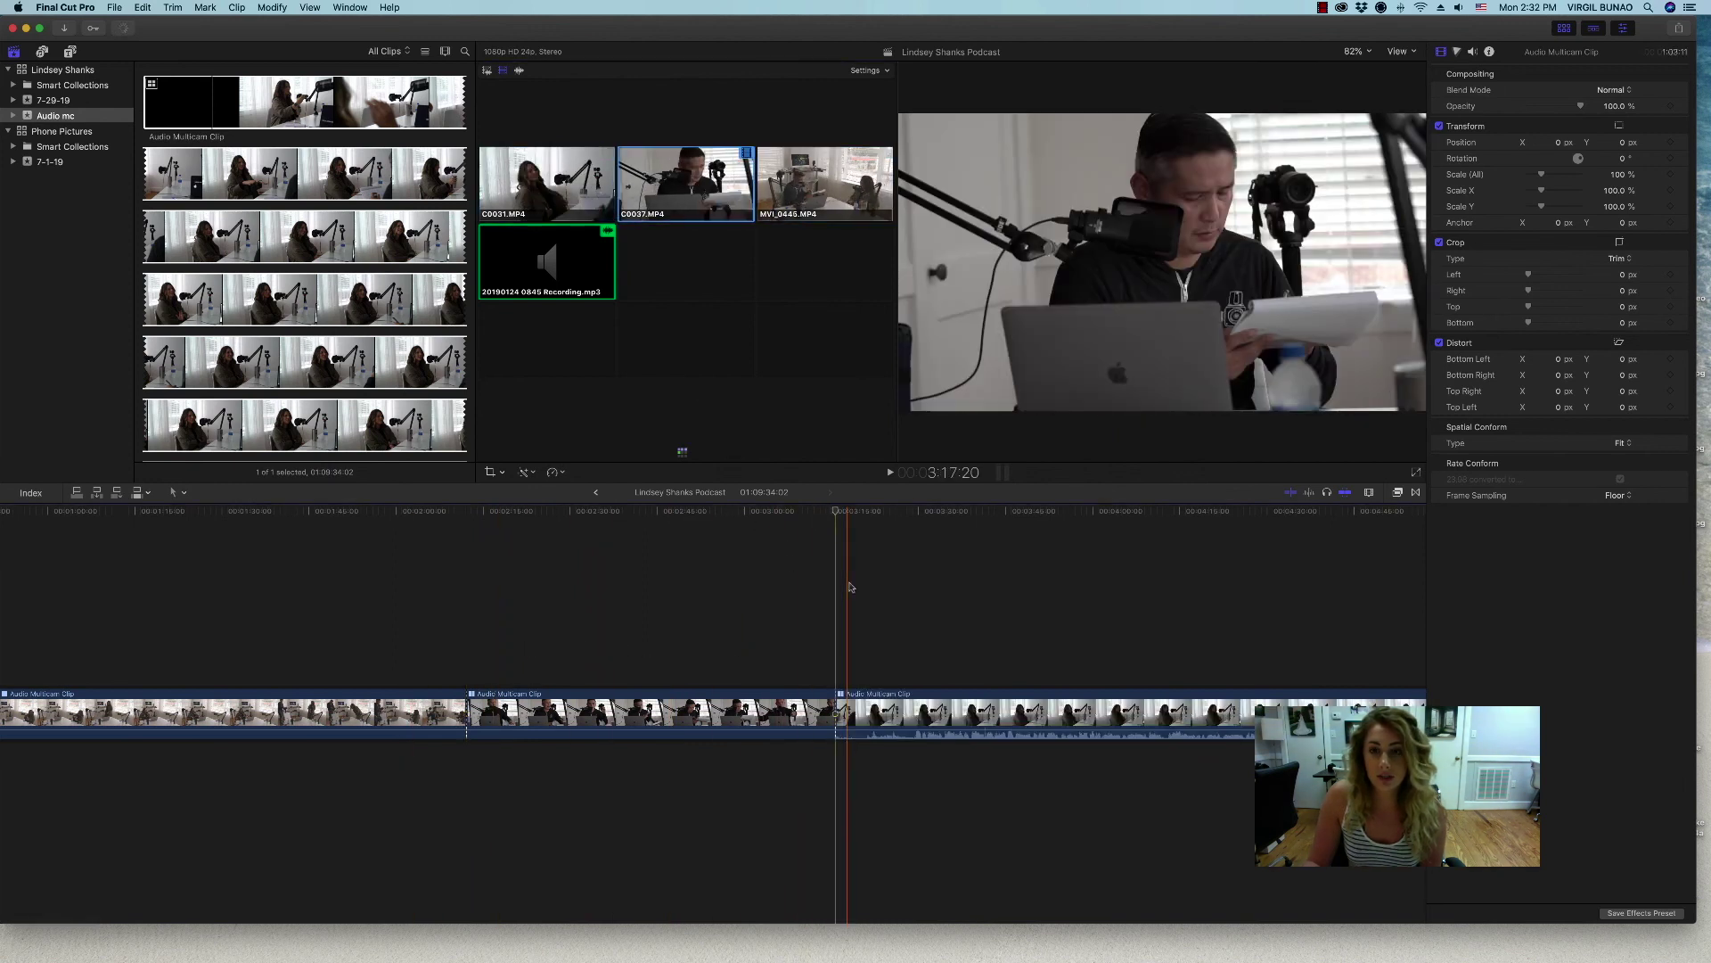
scroll(721, 637, right, 10)
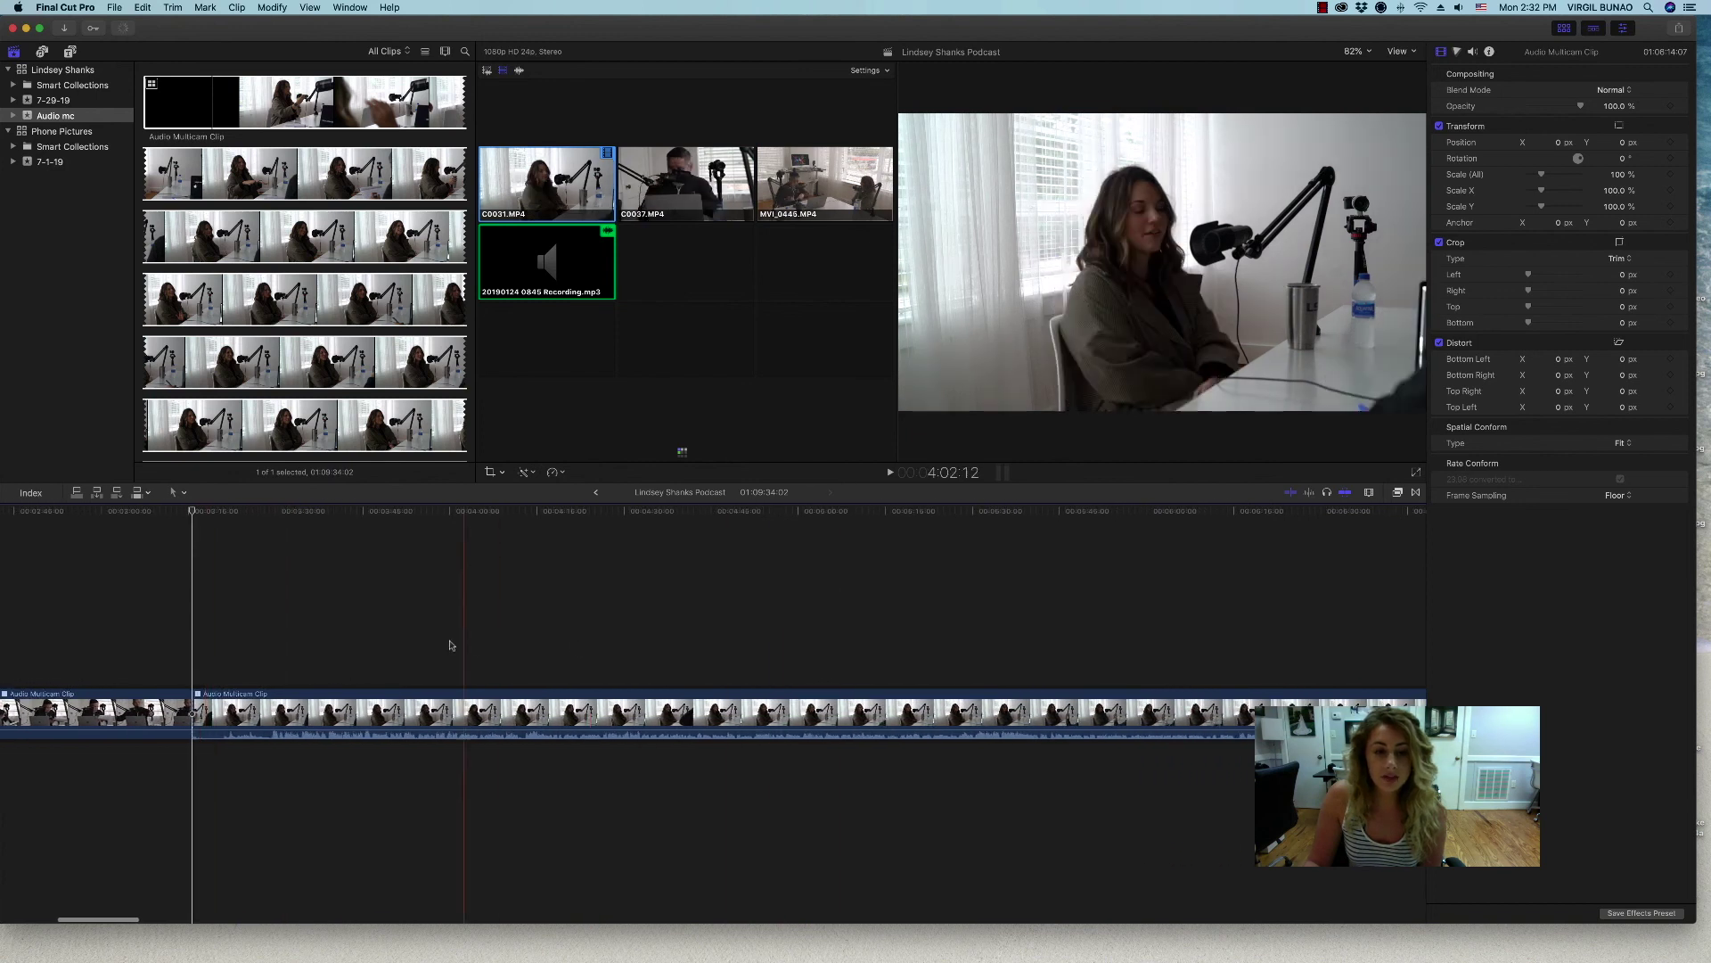
click(599, 636)
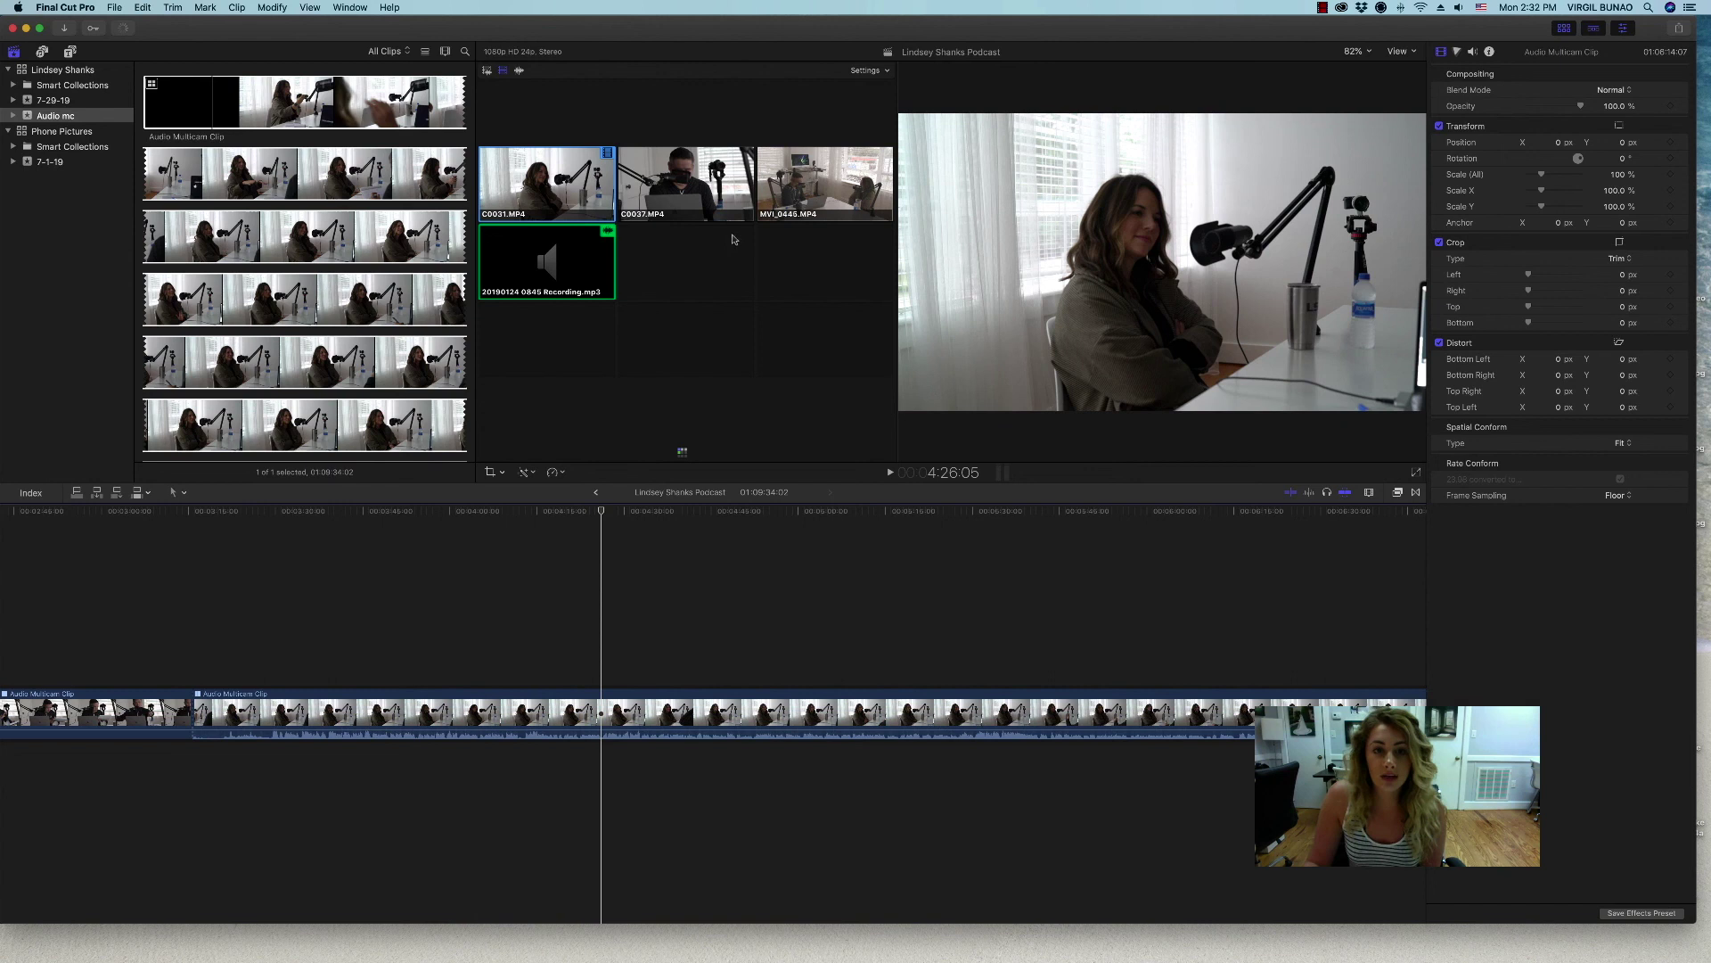
click(682, 183)
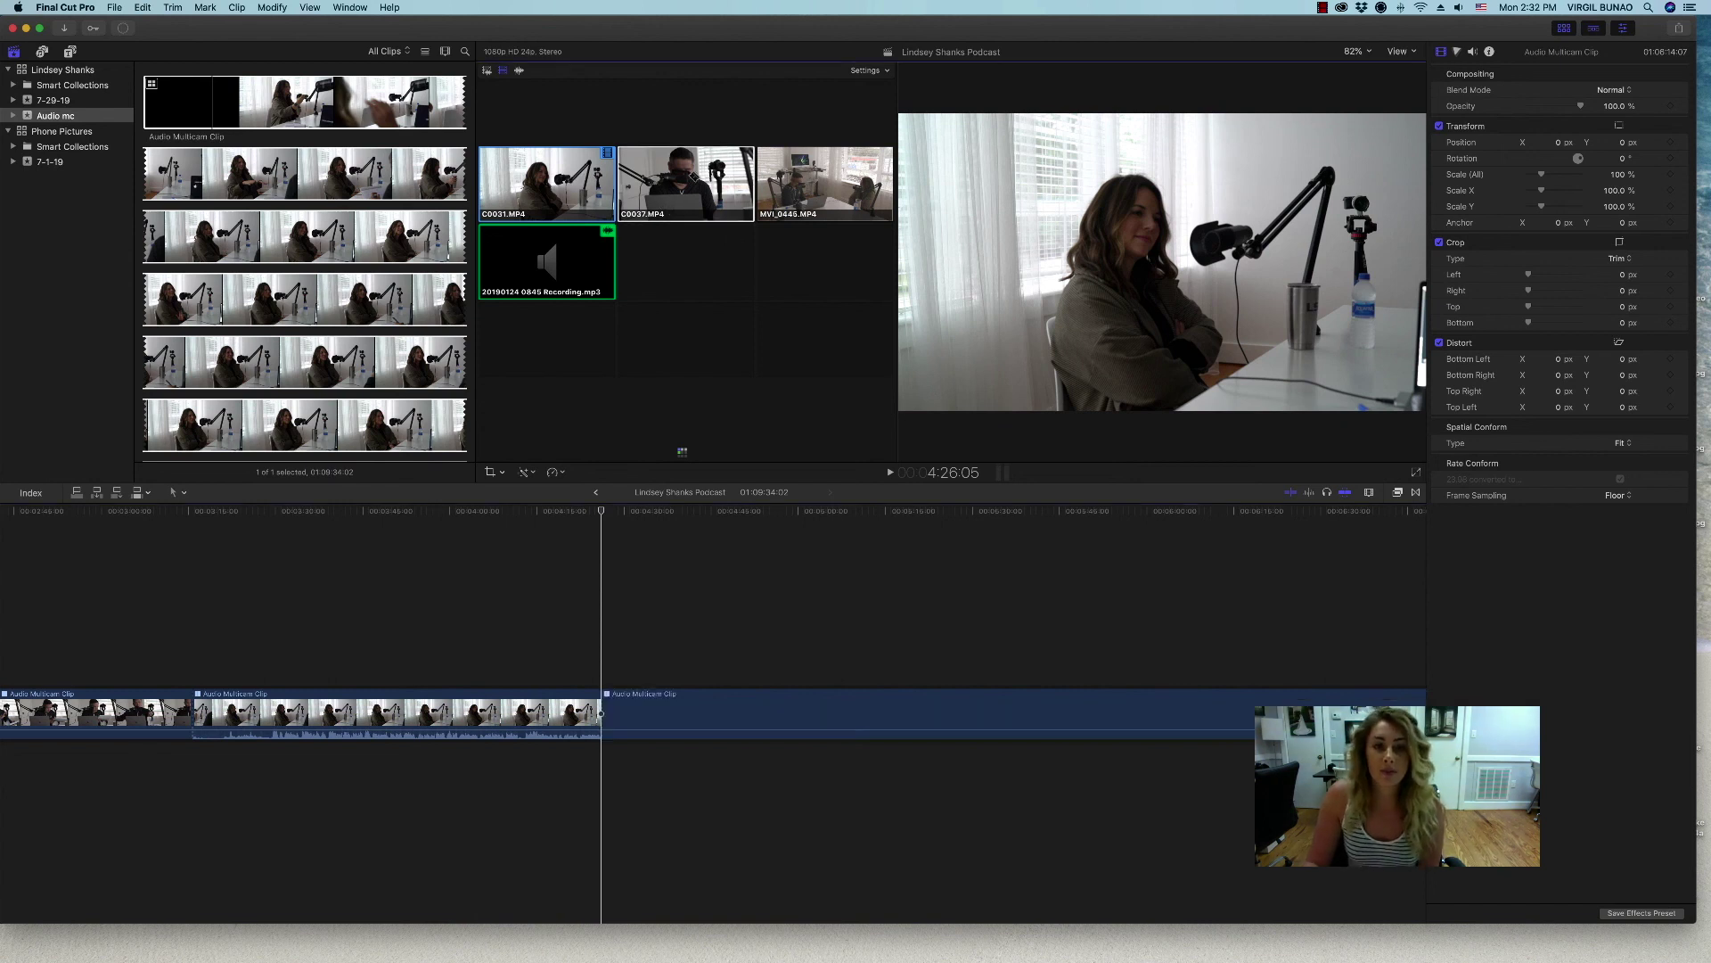
key(space)
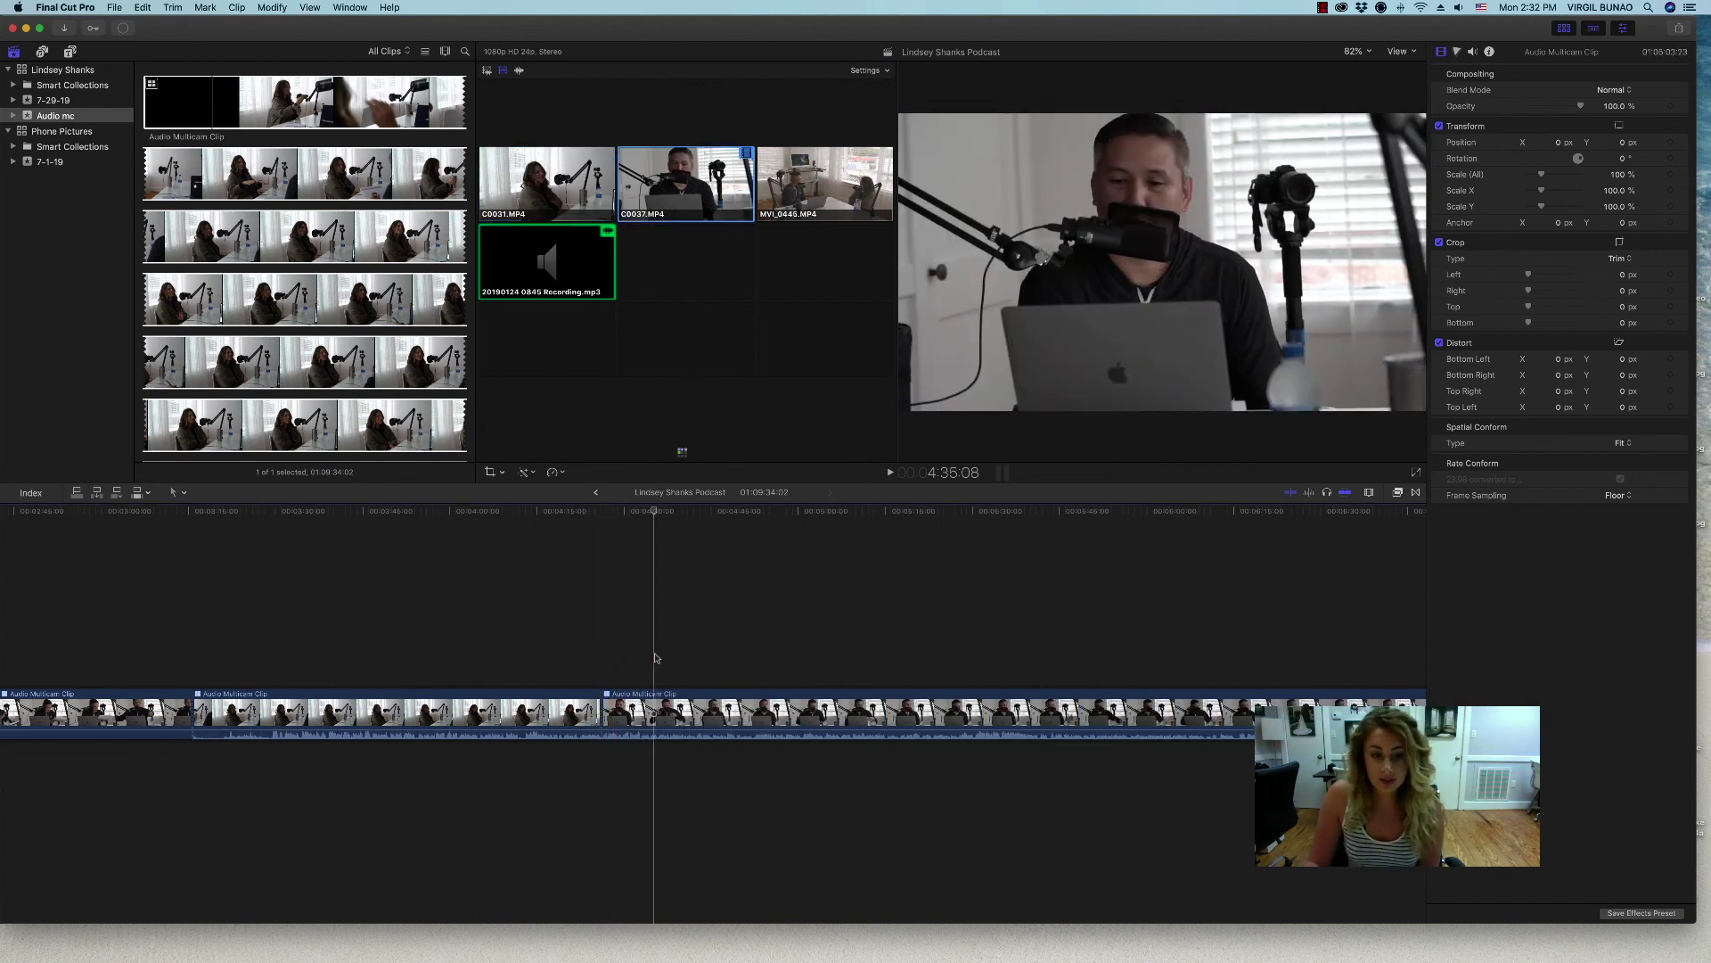
click(597, 726)
key(space)
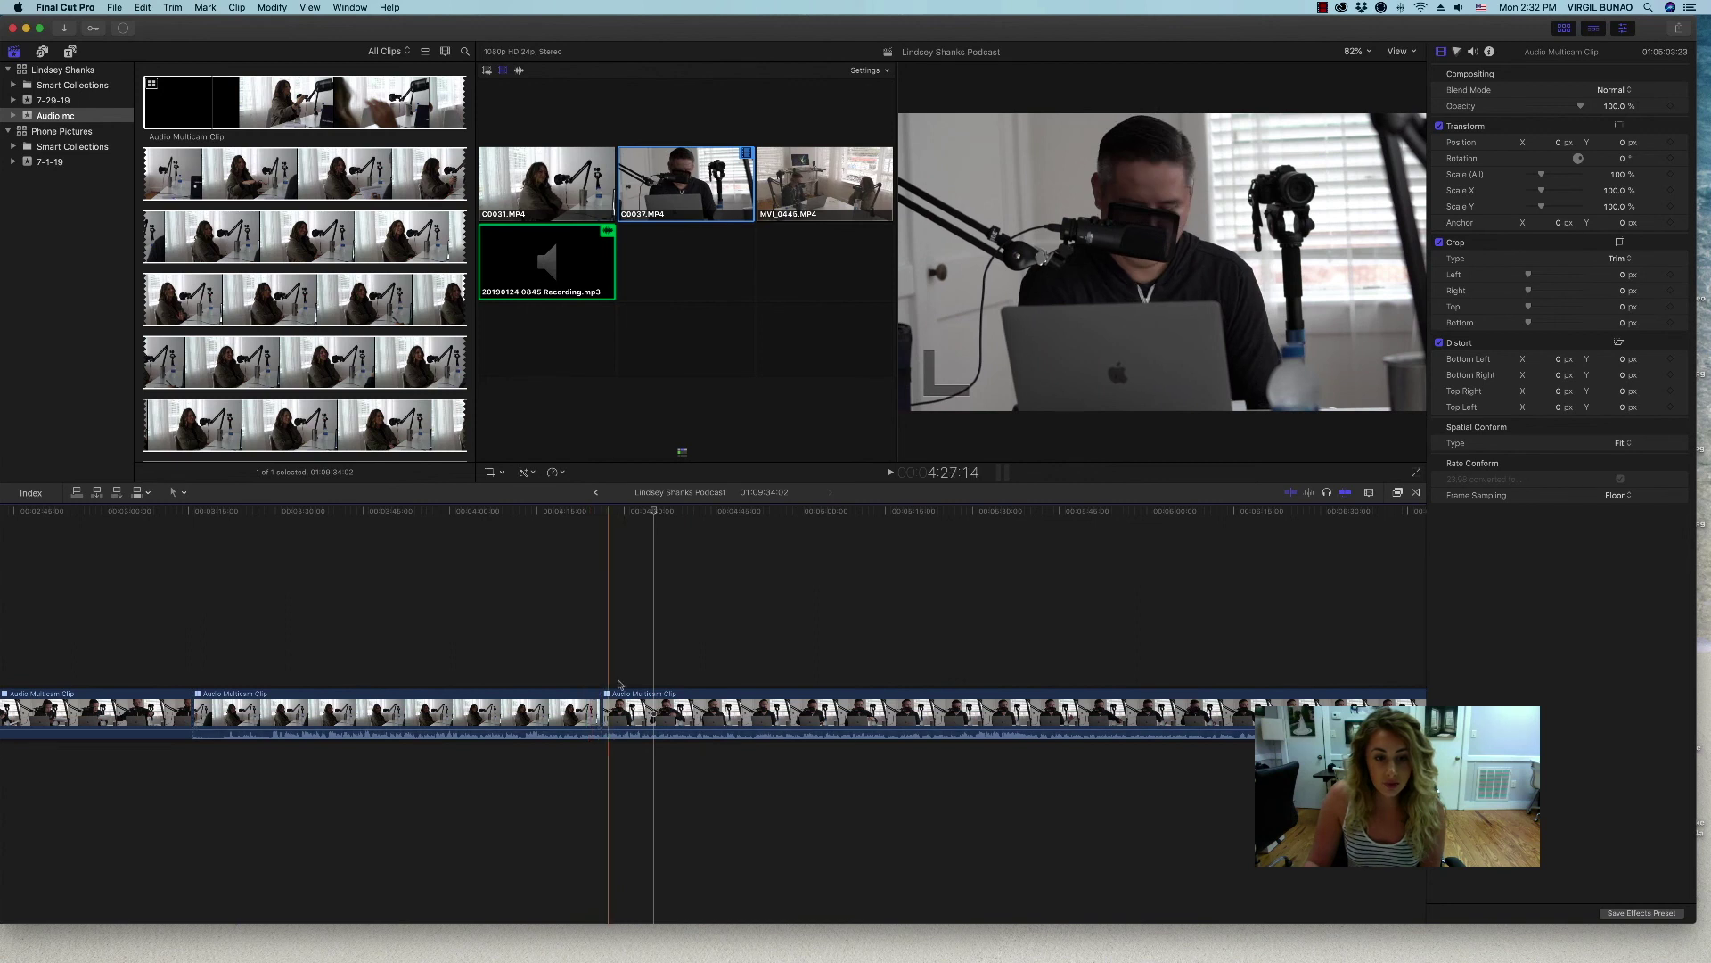
key(1)
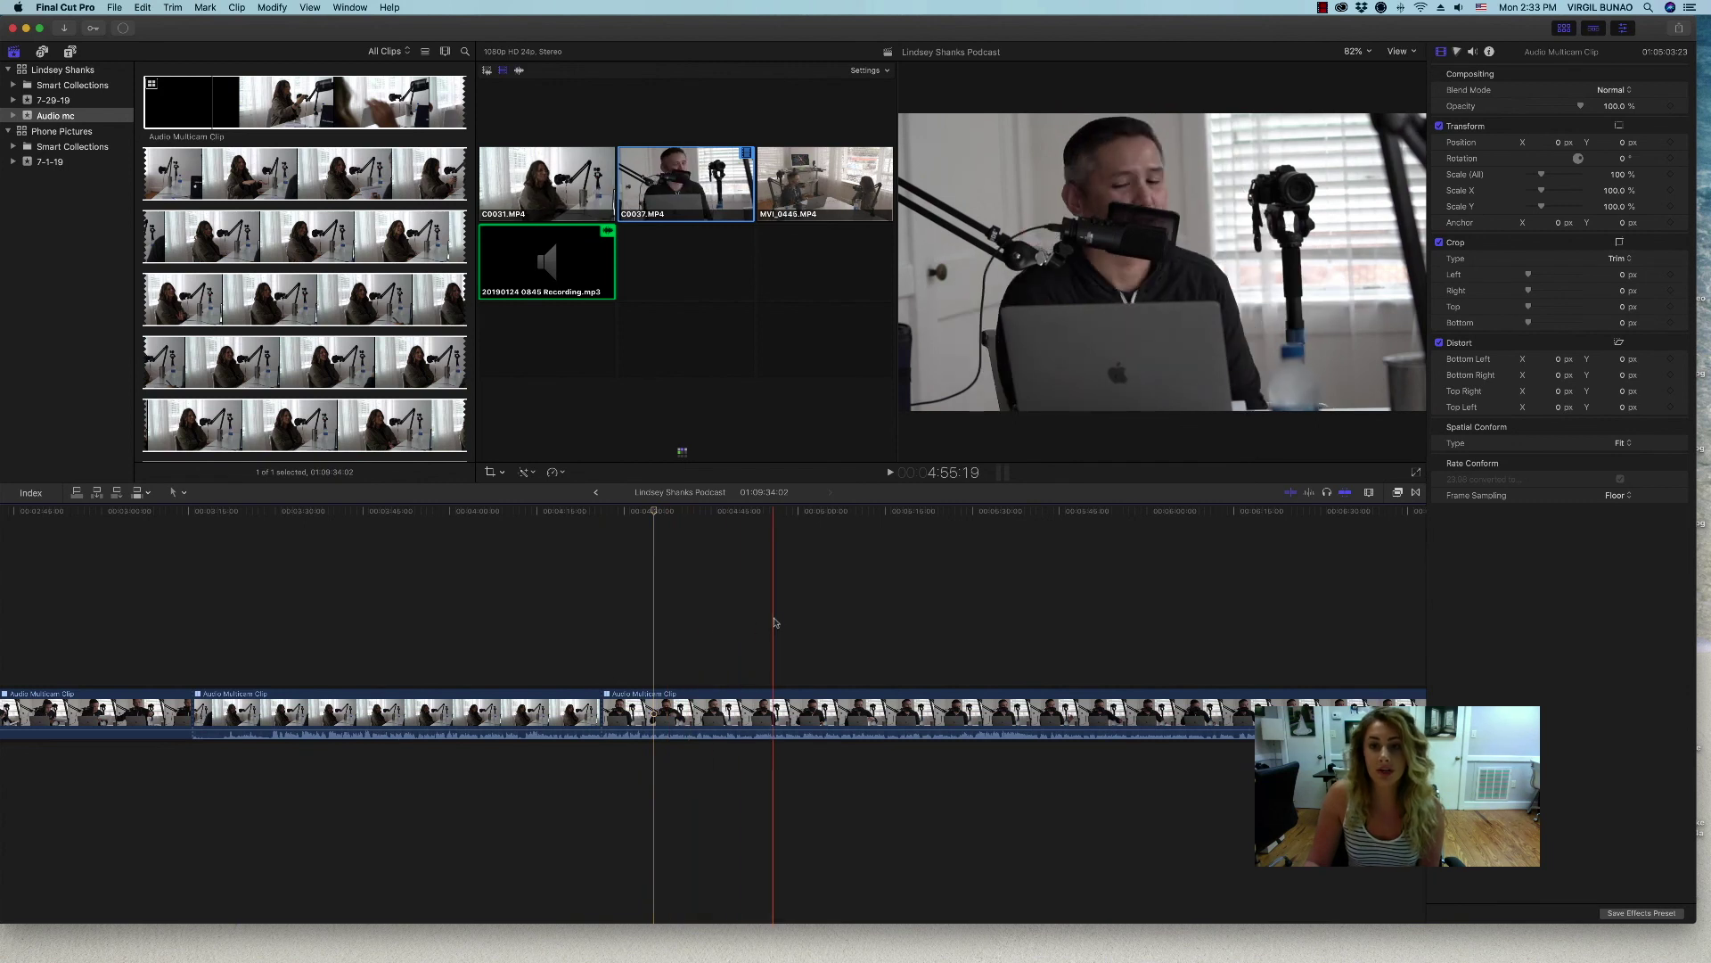
click(804, 618)
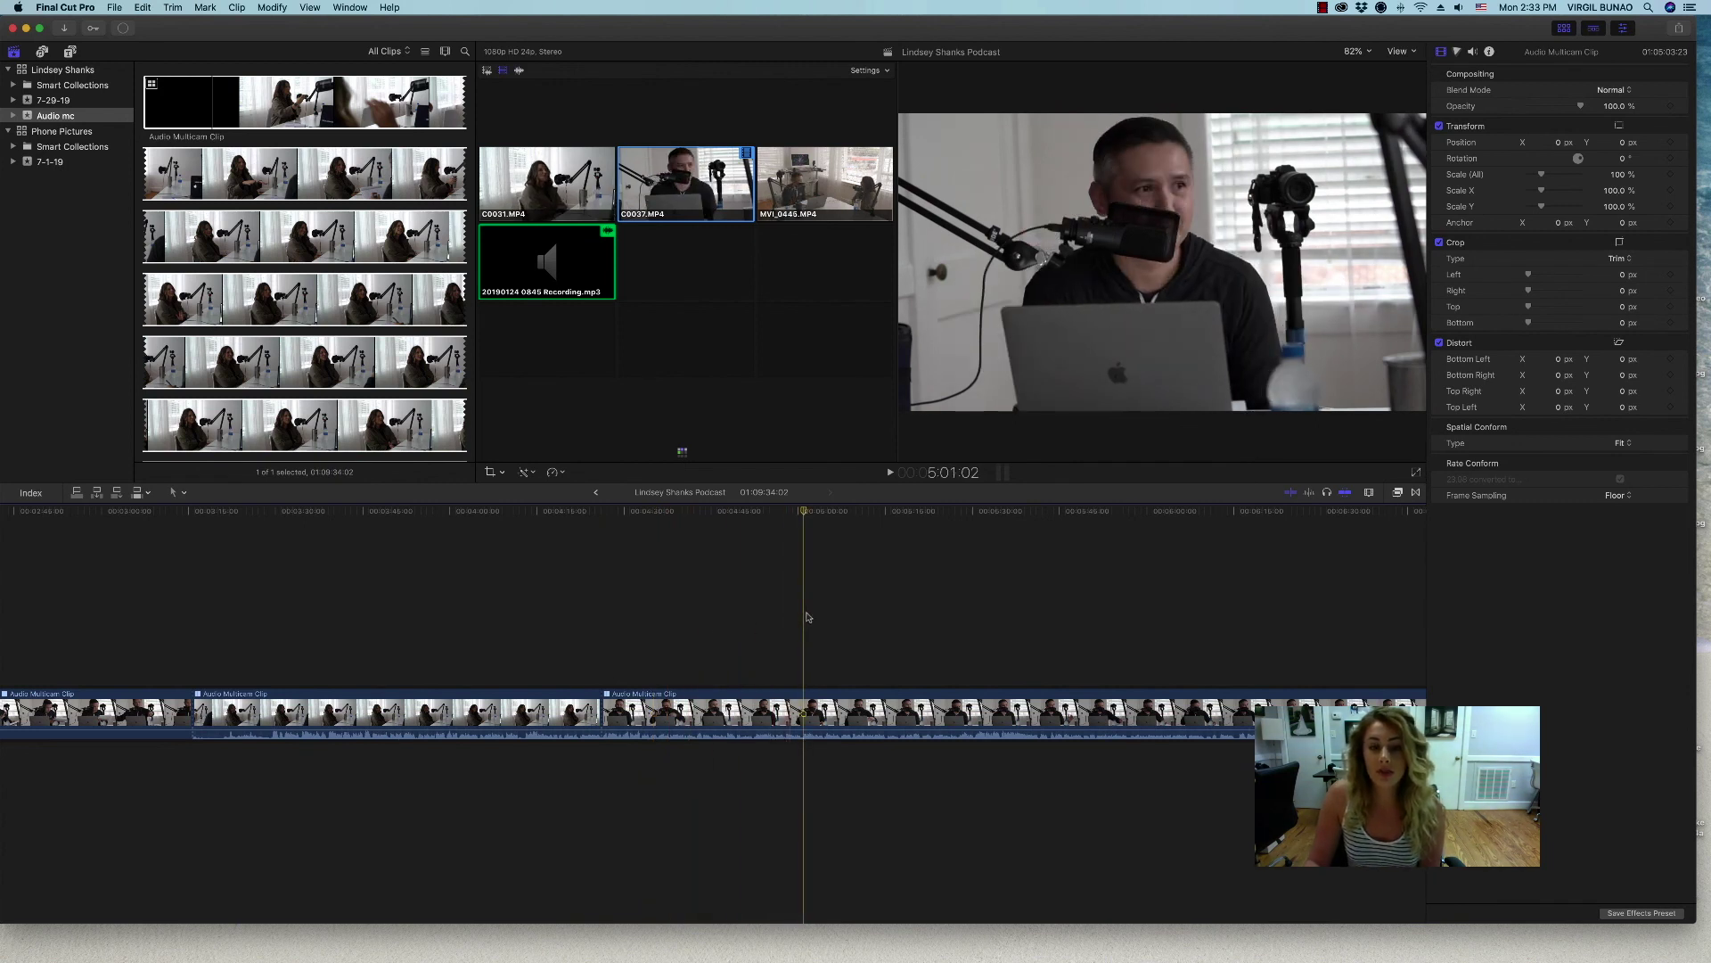
click(940, 615)
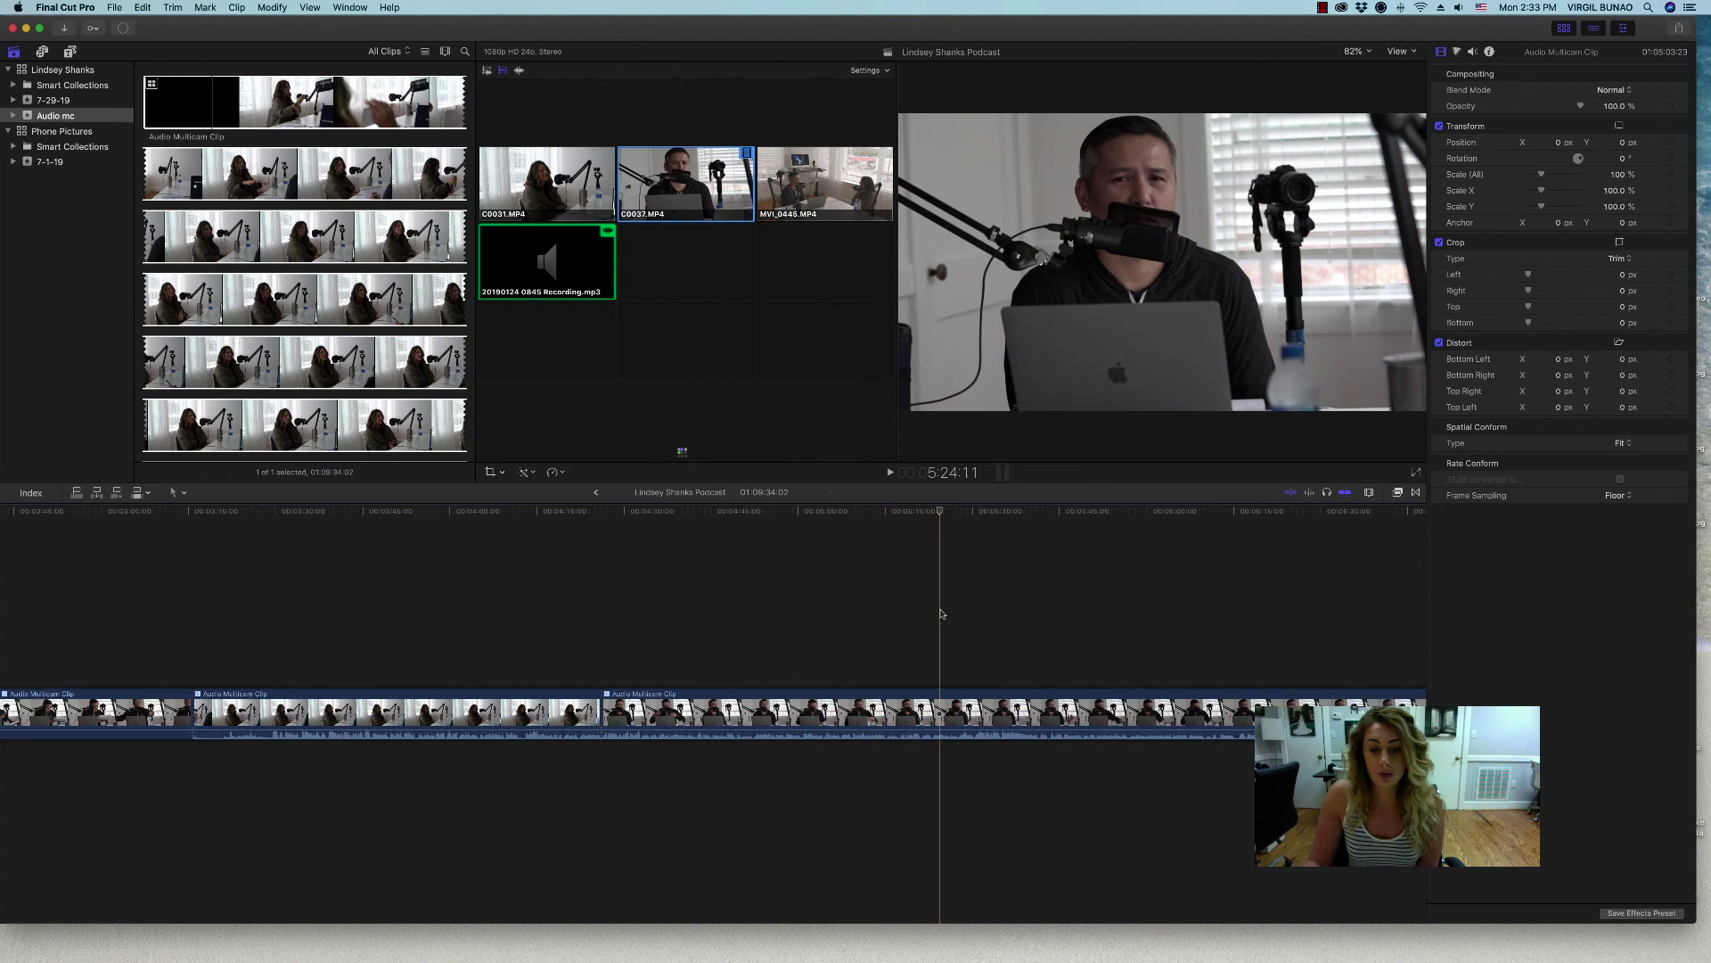